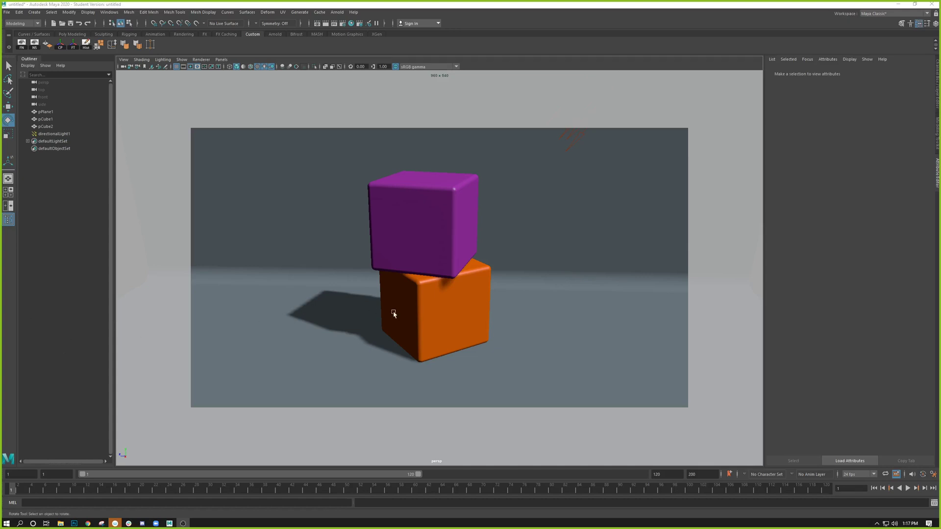
Examine the stacked cubes, the backdrop plane and the cast shadow from several viewing angles
left_click_drag(390, 315, 314, 291, "alt")
left_click(294, 250)
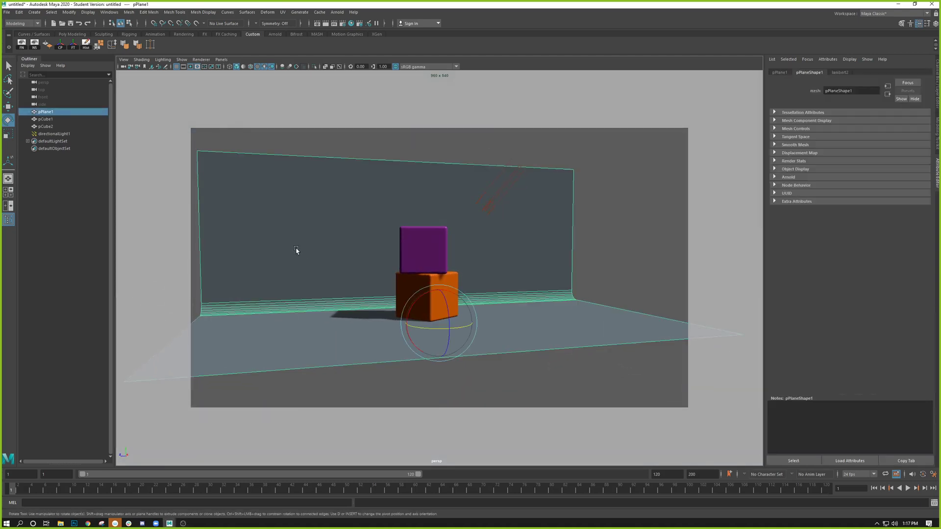
left_click_drag(294, 250, 310, 292, "alt")
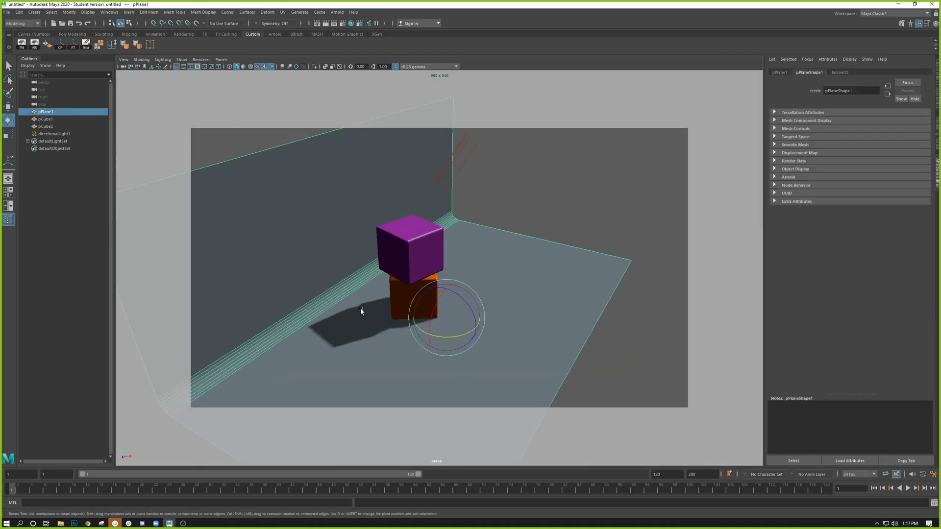
mouse_move(409, 276)
left_mouse_down("alt")
mouse_move(363, 266)
mouse_move(420, 269)
left_mouse_up("alt")
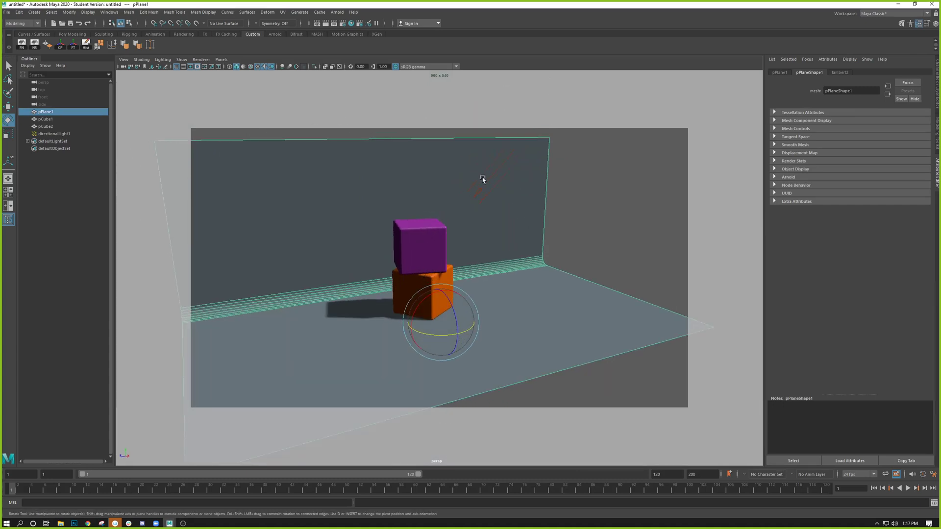
left_click_drag(347, 328, 347, 355, "alt")
right_click_drag(347, 355, 379, 309, "alt")
left_click_drag(379, 309, 359, 323, "alt")
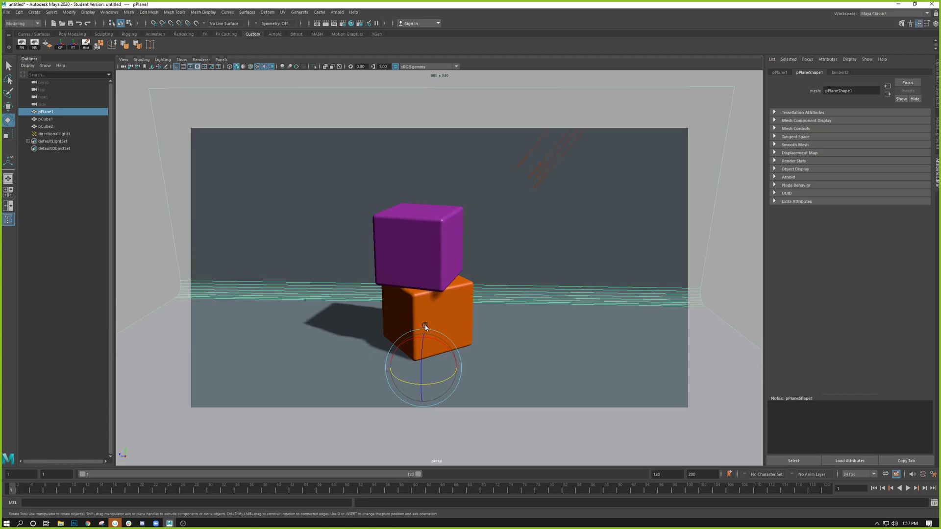
Select the directional light above the cubes and turn off shadow display in the viewport
left_click(539, 174)
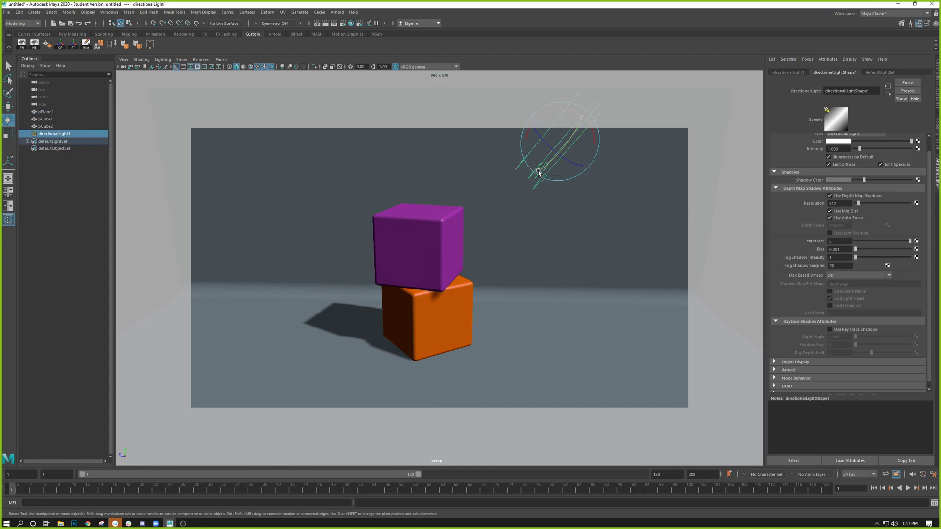
left_click(272, 66)
left_click_drag(317, 219, 319, 223, "alt")
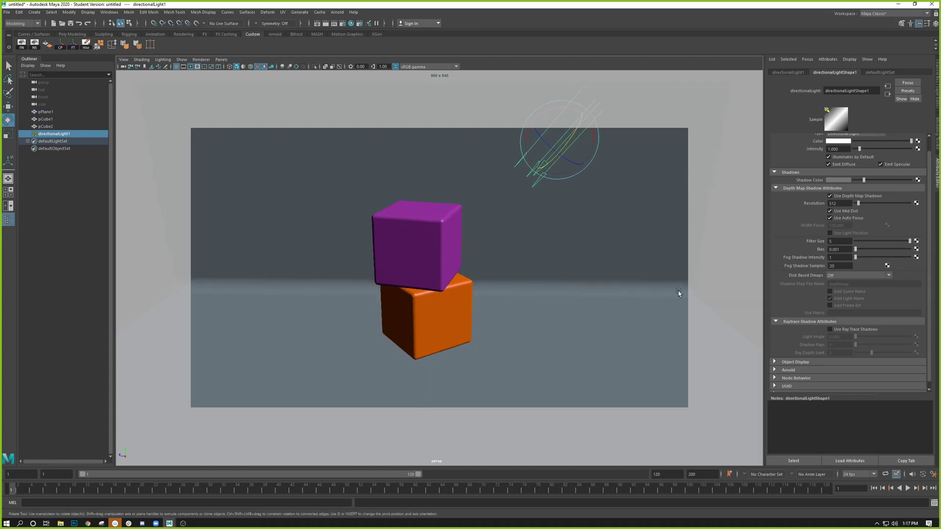
left_click_drag(405, 319, 404, 316, "alt")
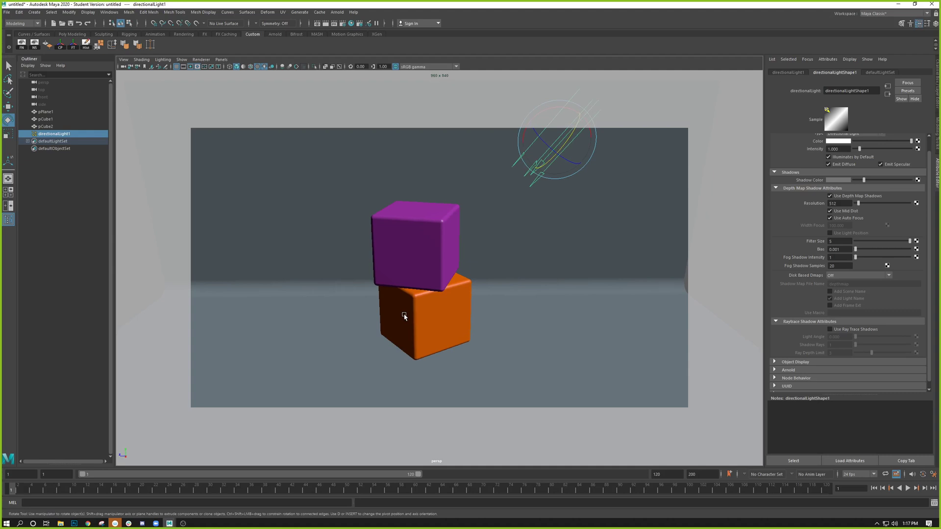
Cycle the viewport through wireframe, shaded, textured and all-lights display, and turn viewport shadows back on
key("4")
key("5")
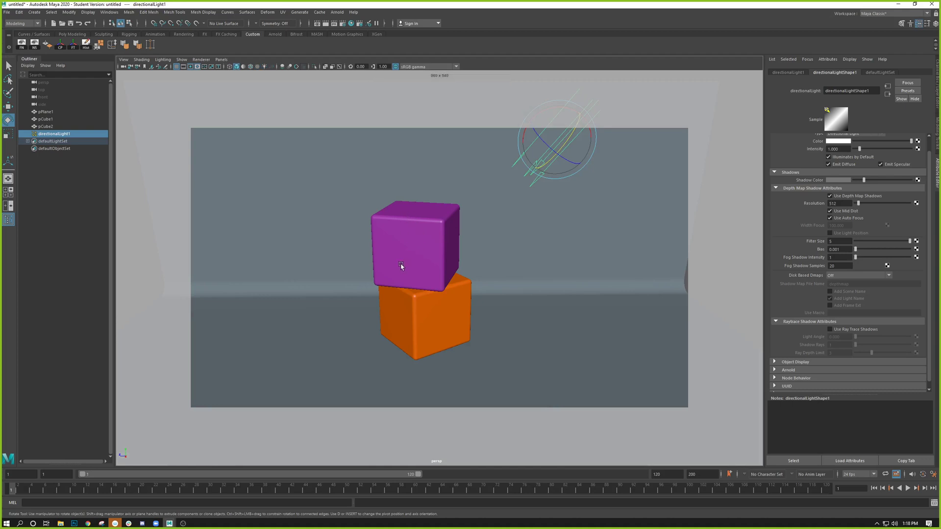
key("6")
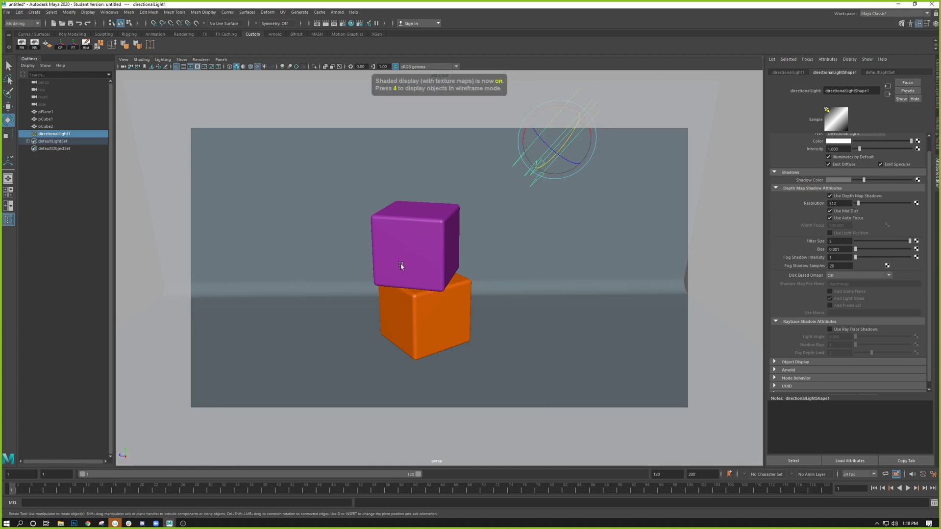
key("7")
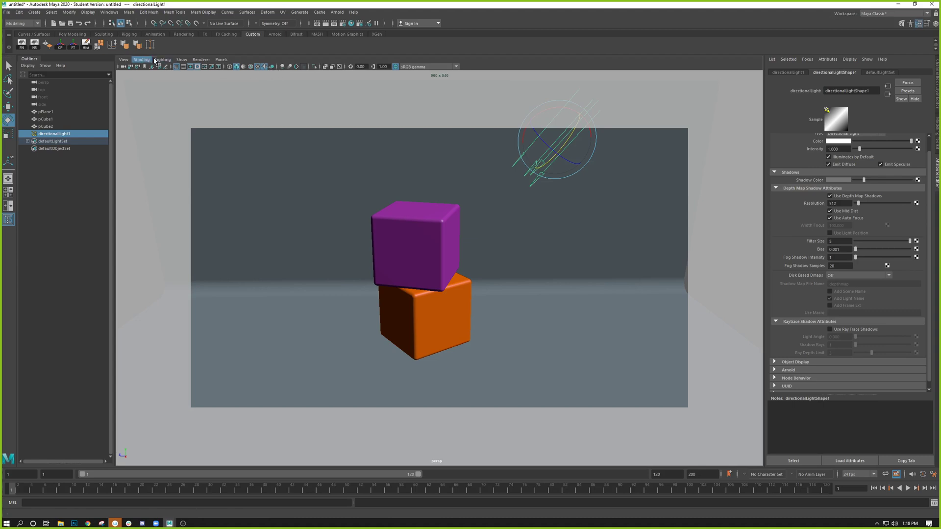
left_click(271, 67)
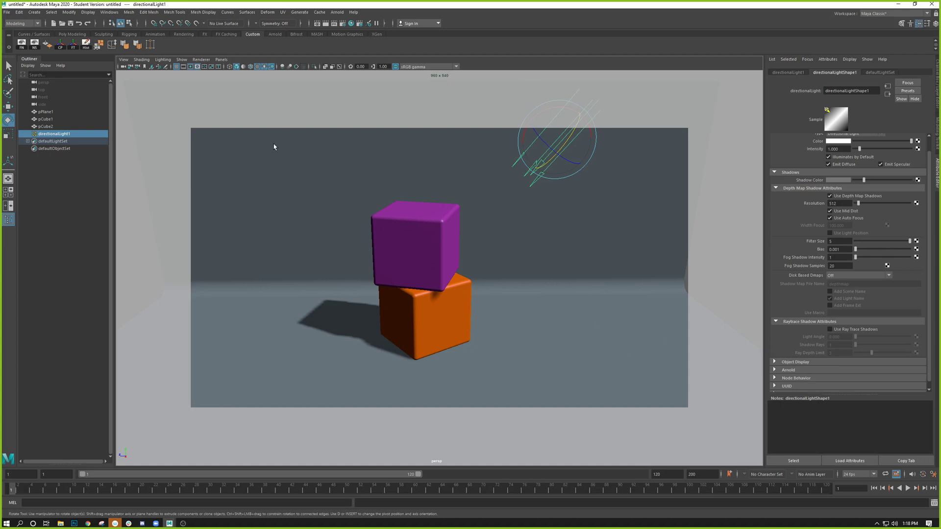
Render the current frame with Maya Software, look through the available renderers and close the render window
left_click(326, 24)
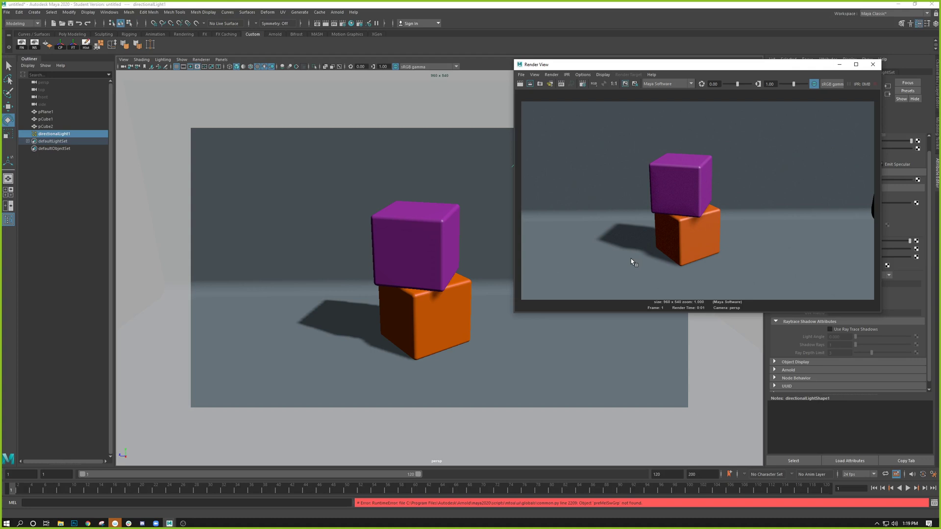
left_click(662, 85)
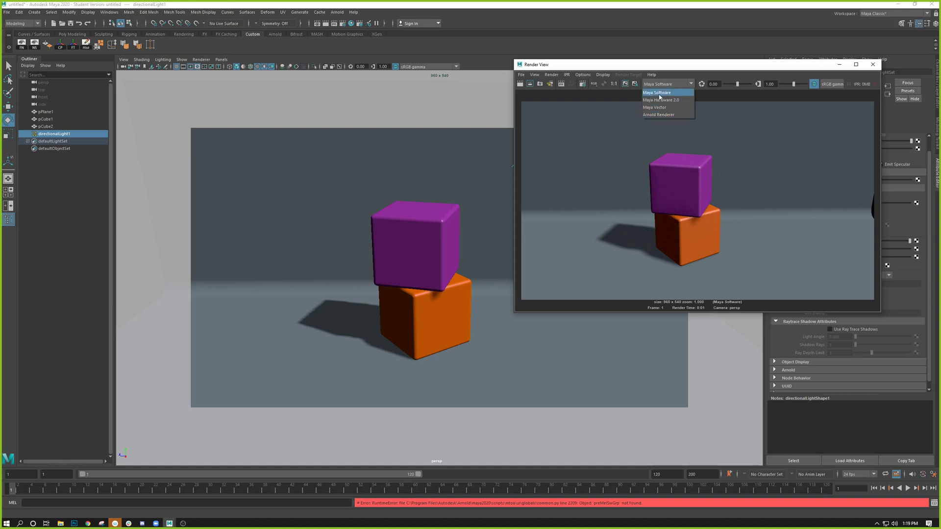
left_click(707, 75)
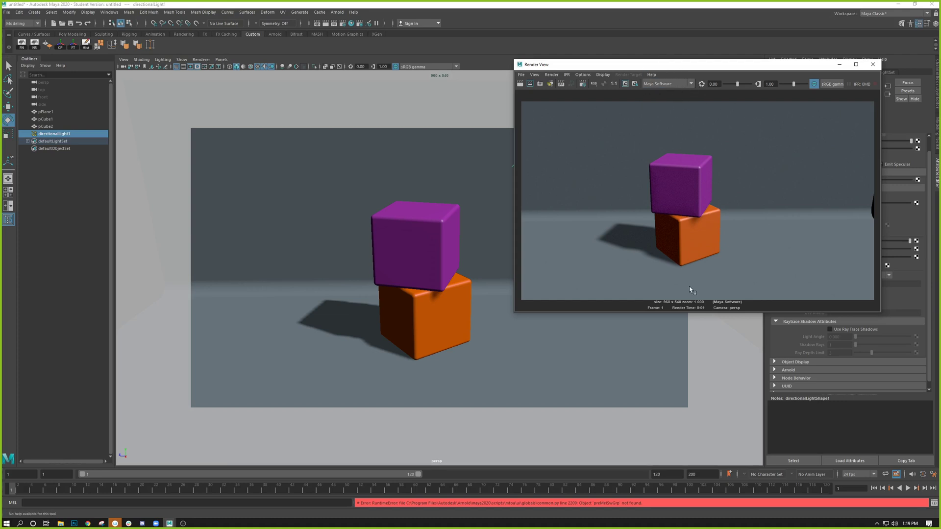
left_click(873, 64)
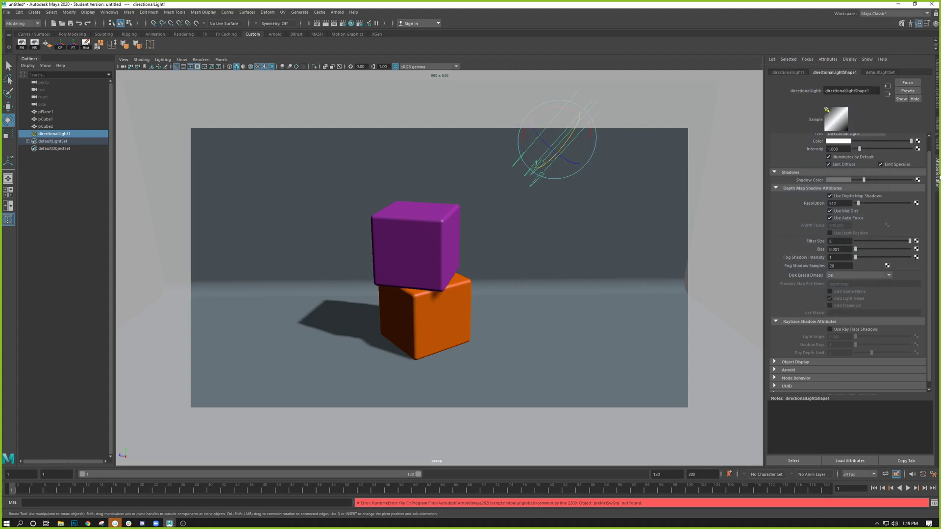
Darken the directional light's shadow color to black
left_click(919, 24)
left_click(919, 24)
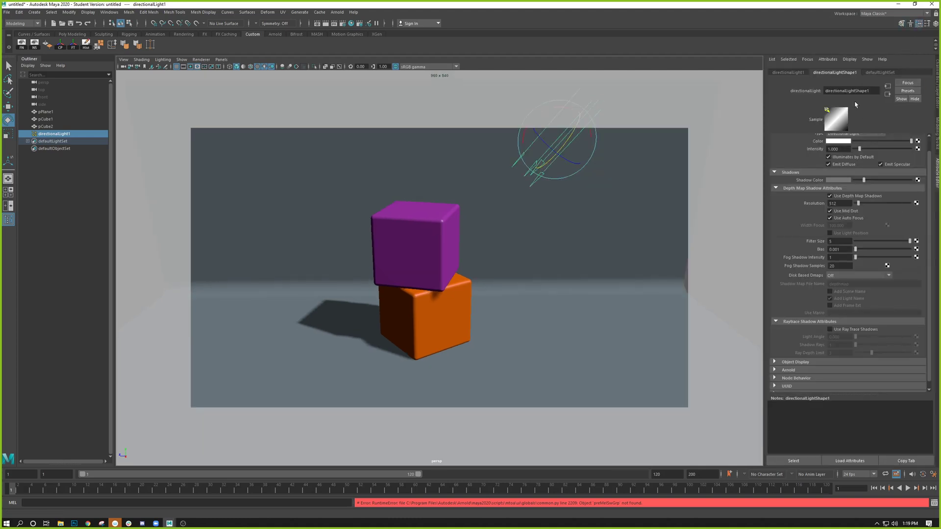
scroll(810, 222, "down", 1)
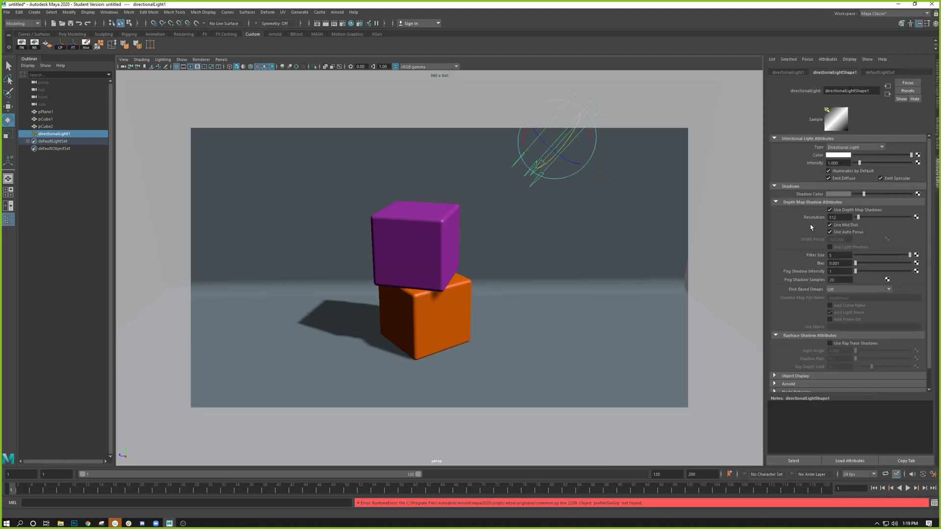
scroll(812, 218, "up", 3)
left_click(775, 187)
left_click(775, 186)
left_click_drag(865, 194, 854, 194)
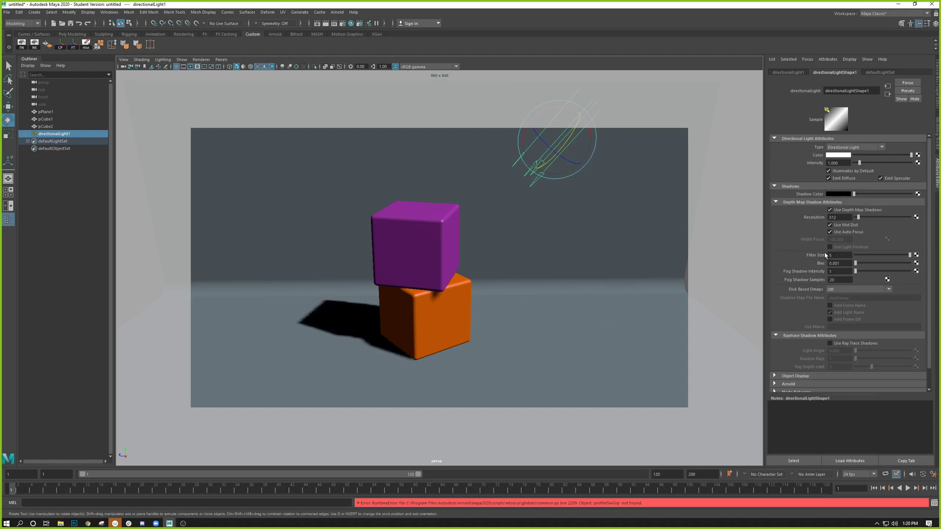
Try ray trace shadows on the directional light, and switch it back to depth map shadows
left_click(829, 344)
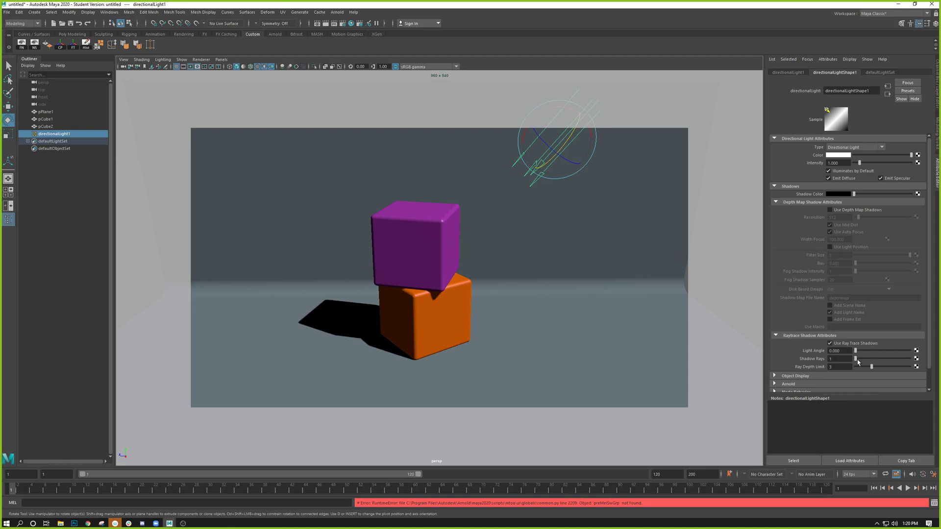
left_click(830, 210)
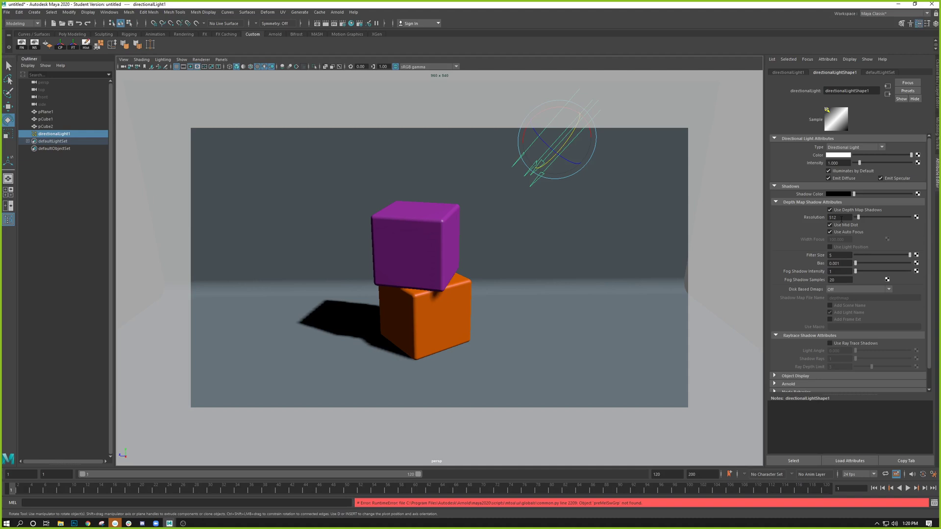
left_click_drag(460, 382, 330, 236, "alt")
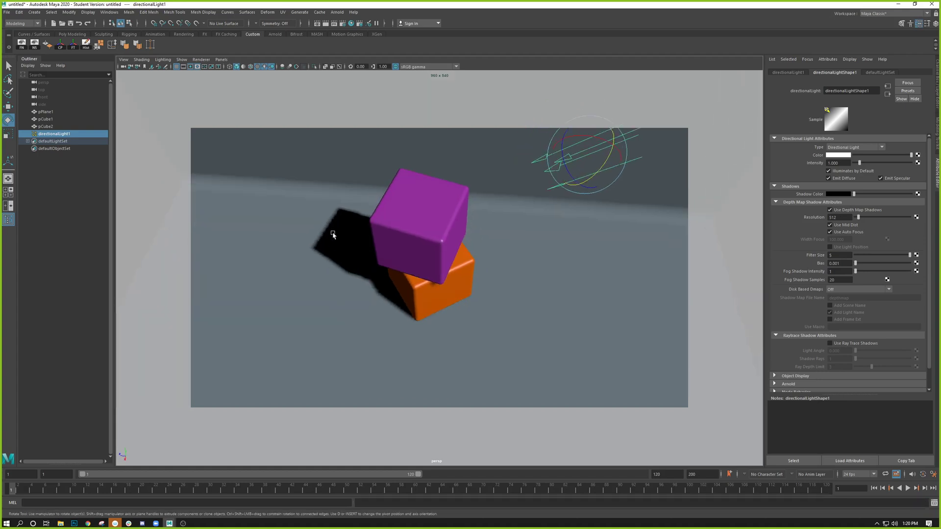
mouse_move(338, 300)
left_mouse_down("alt")
mouse_move(298, 277)
mouse_move(345, 315)
left_mouse_up("alt")
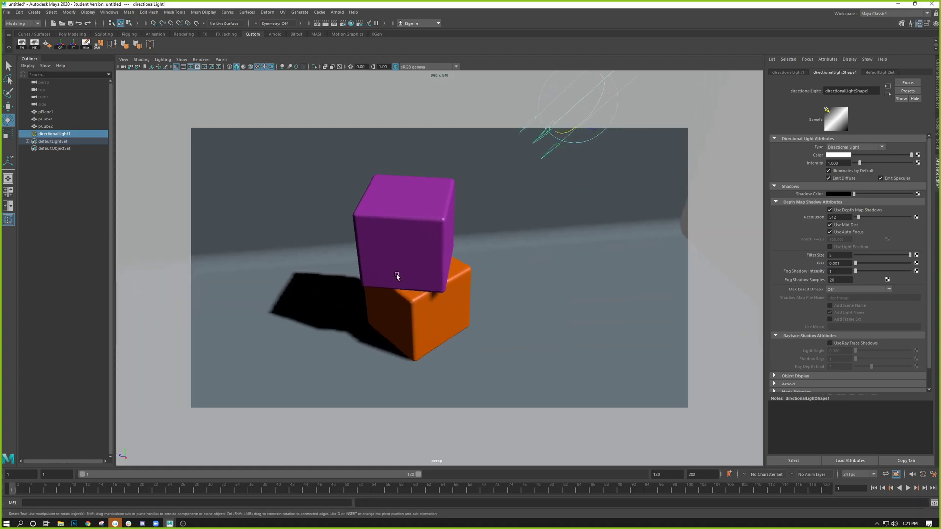
right_click_drag(395, 275, 295, 267, "alt")
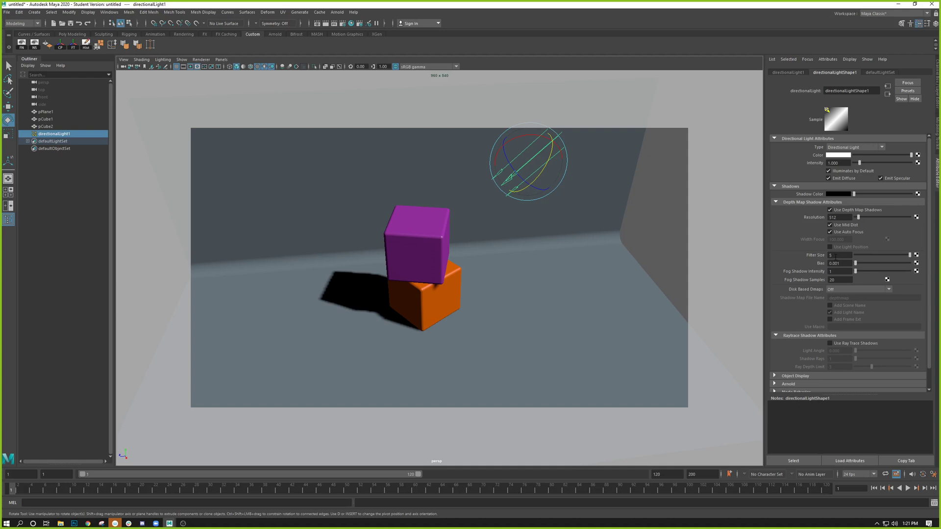
Set the depth map shadow filter size to 1 and inspect the shadow's edges up close
left_click(839, 255)
right_click_drag(325, 315, 411, 357, "alt")
left_click_drag(410, 357, 357, 263, "alt")
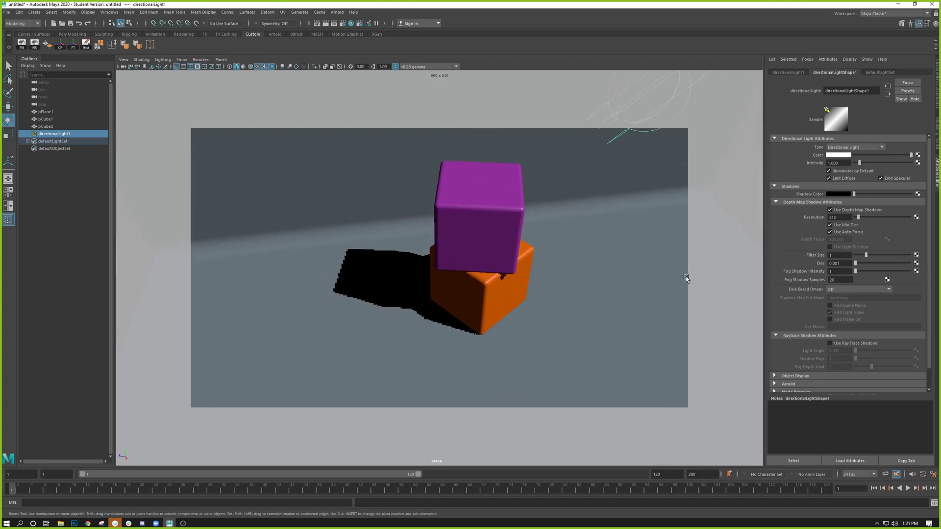
left_click_drag(596, 287, 574, 287, "alt")
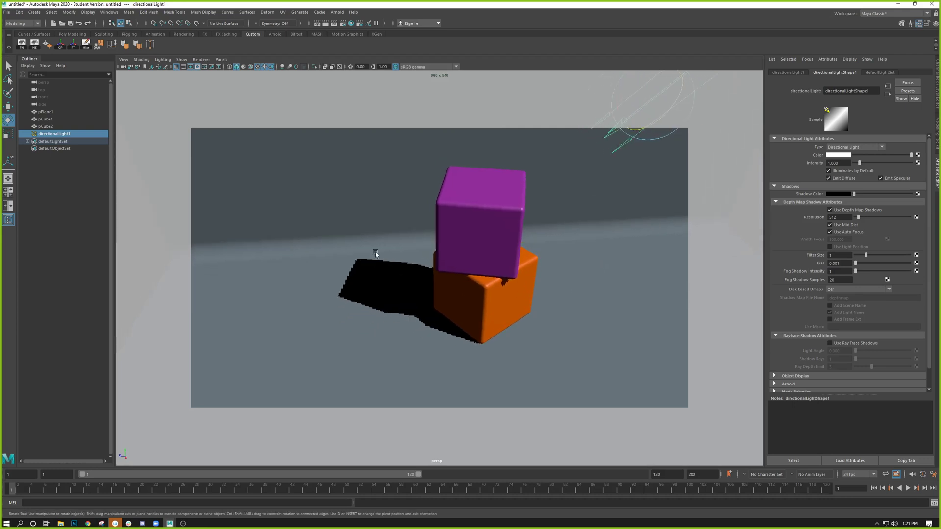
Set the directional light's depth map filter size to 8
left_click(835, 217)
double_click(834, 218)
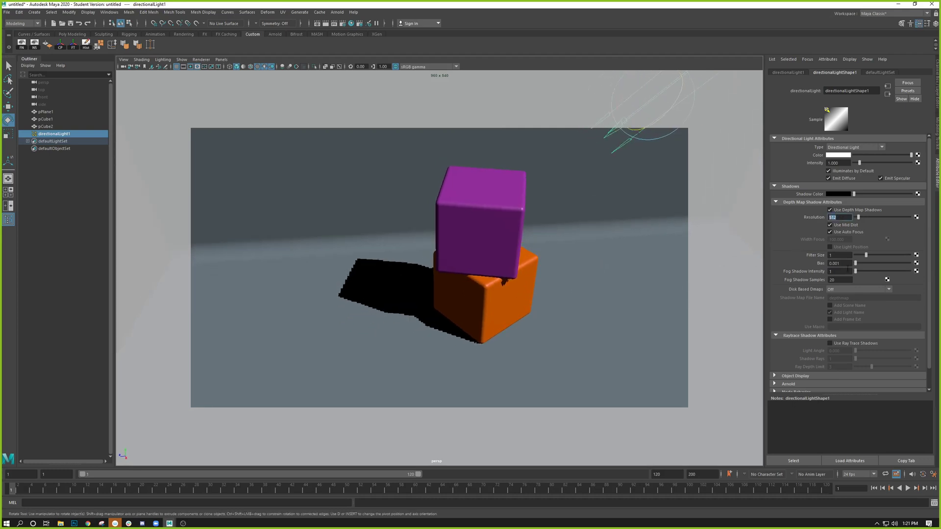
double_click(838, 255)
type("3")
key("Return")
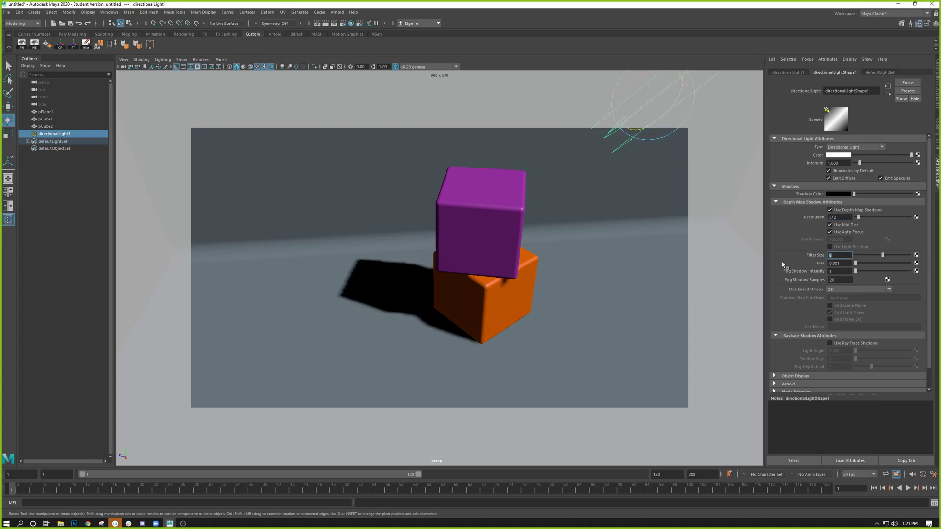
Render the current frame to check the softened shadow and close the render window
left_click_drag(610, 288, 559, 290, "alt")
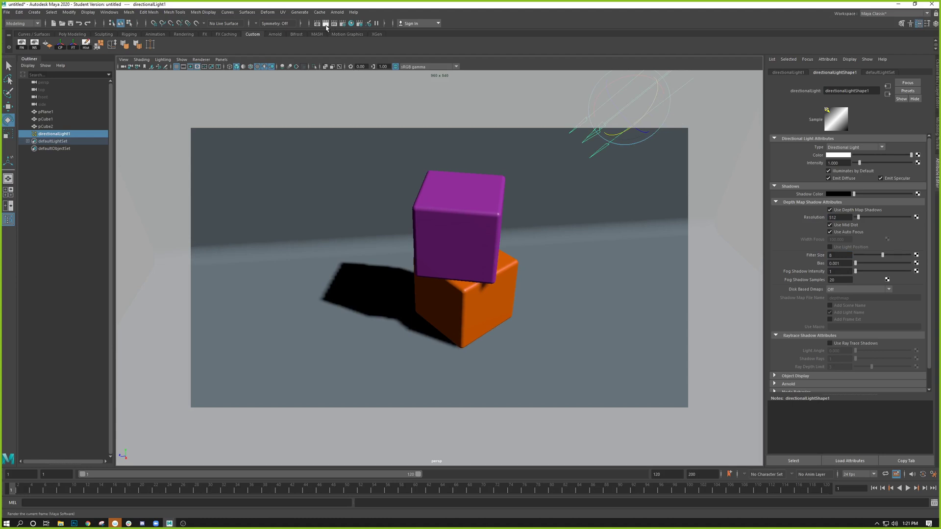
left_click(326, 24)
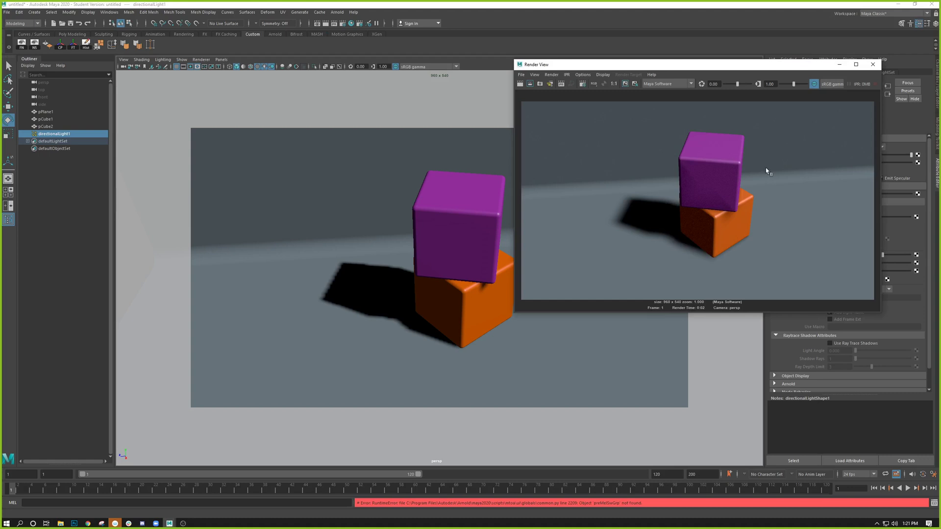
left_click(872, 65)
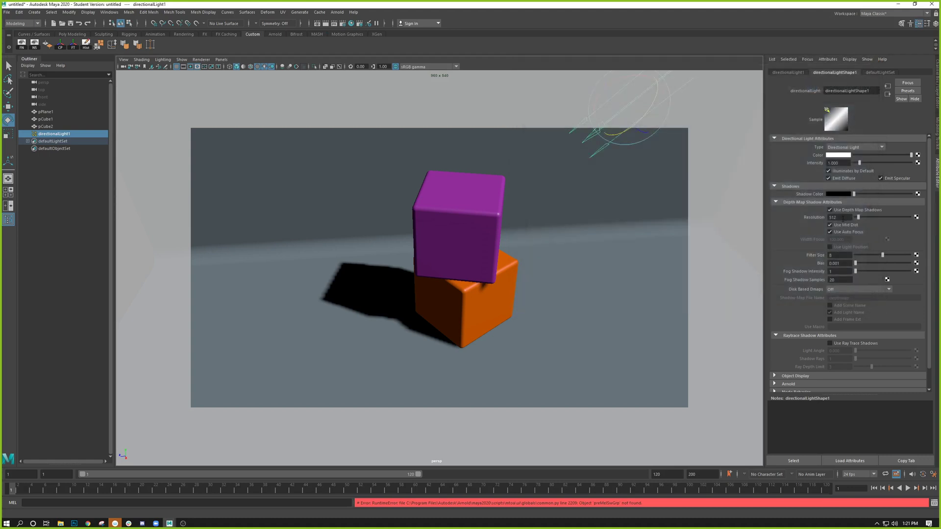
Set the depth map filter size to 5 and check the shadow in a render of the frame
double_click(842, 217)
key("Tab")
right_click_drag(479, 193, 495, 216, "alt")
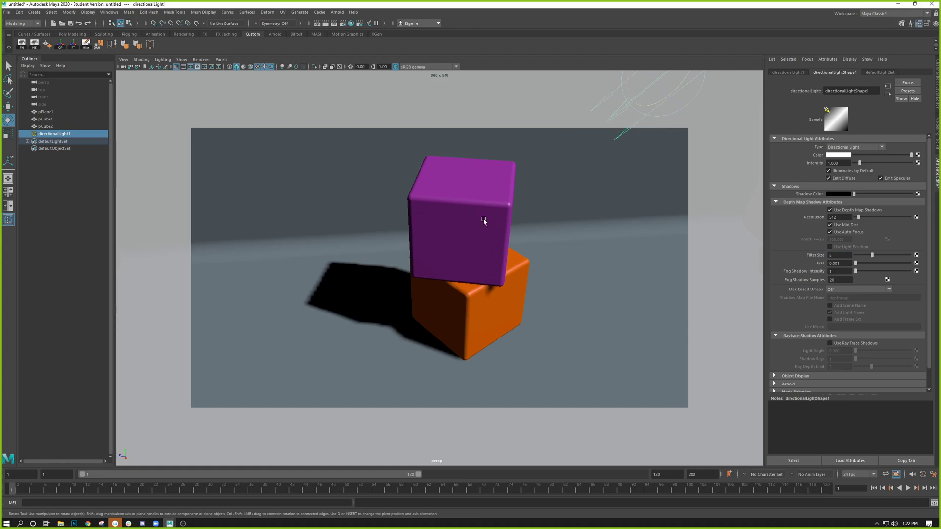
left_click(326, 23)
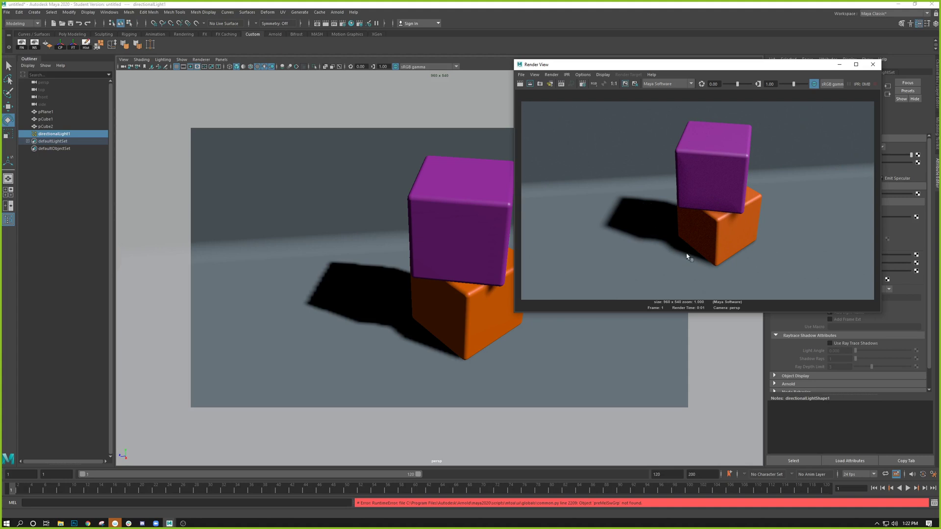
left_click(873, 65)
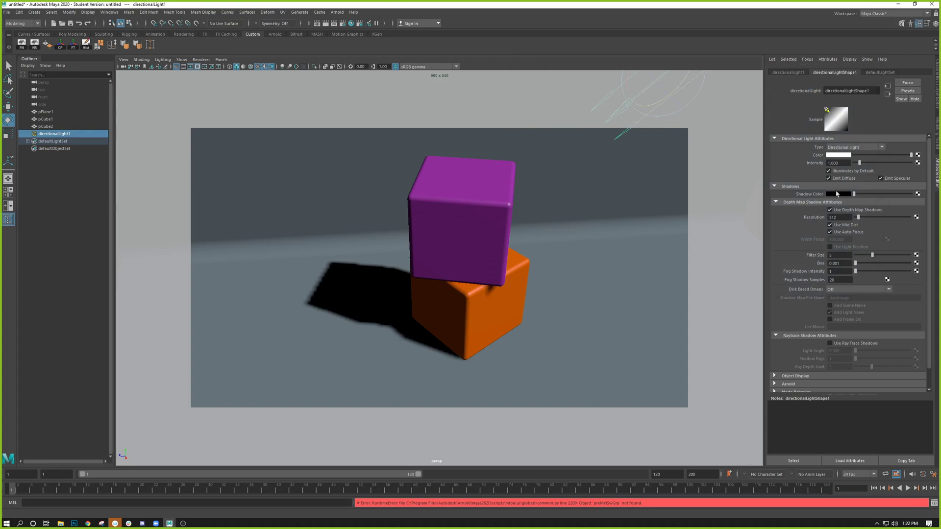
Lighten the light's shadow color to dark grey and set the depth map resolution to 2048
left_click_drag(855, 195, 859, 195)
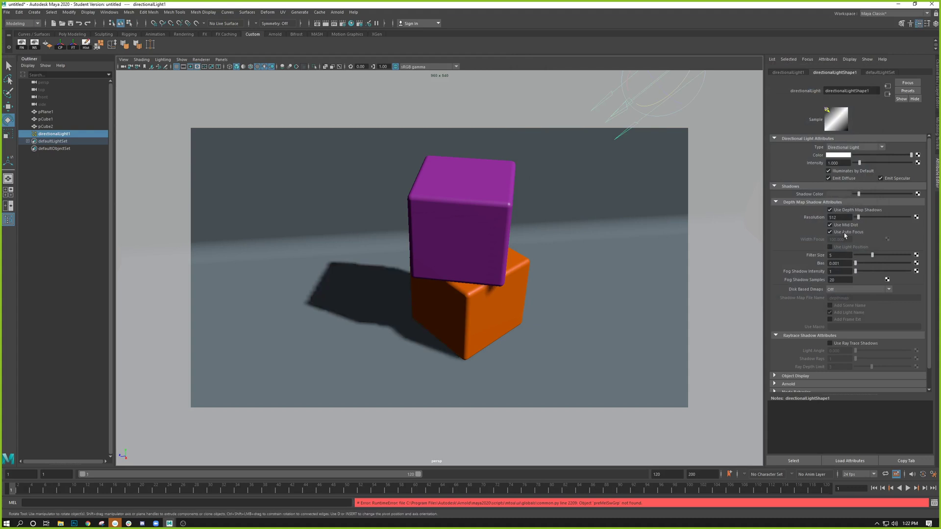
left_click(839, 256)
left_click(839, 217)
type("2048")
key("Return")
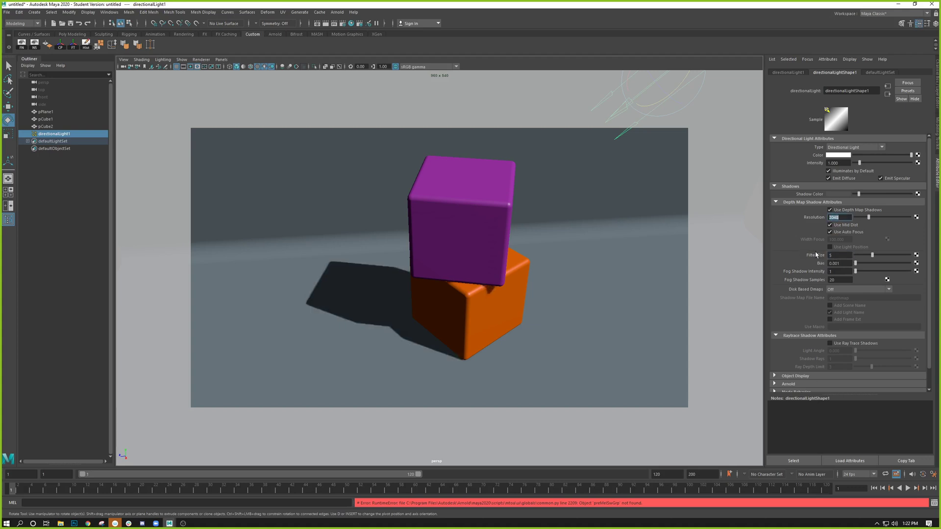
Set the directional light's depth map filter size to 2 and render the frame to check the sharper shadow
left_click(837, 256)
type("2")
key("Return")
left_click_drag(337, 310, 325, 319, "alt")
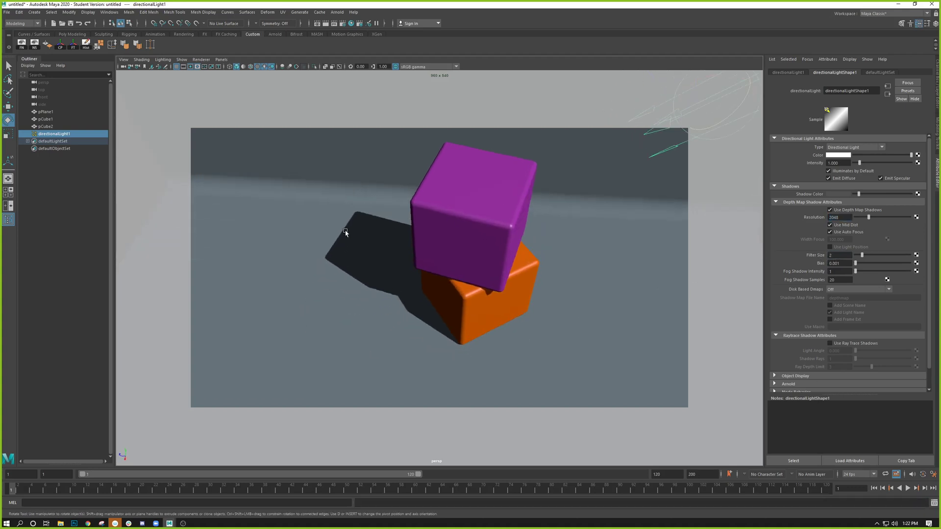
left_click_drag(342, 172, 340, 157, "alt")
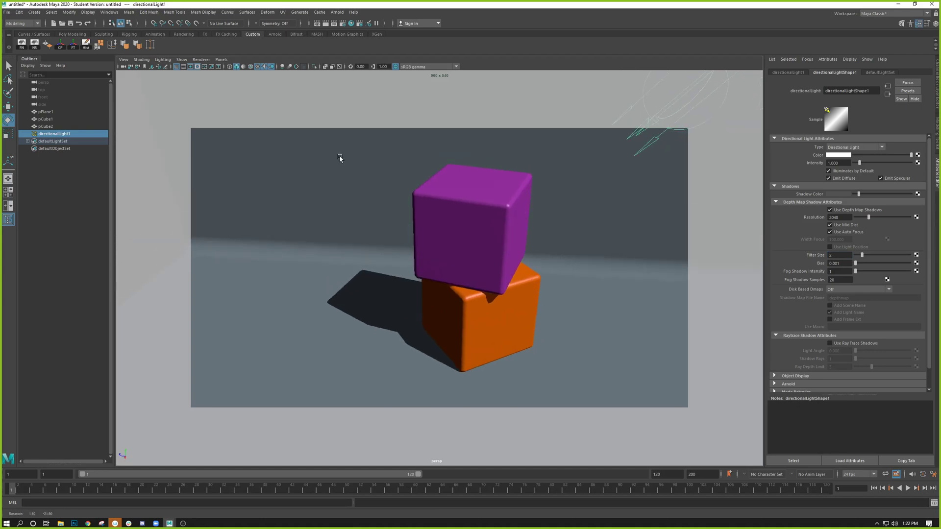
left_click(324, 24)
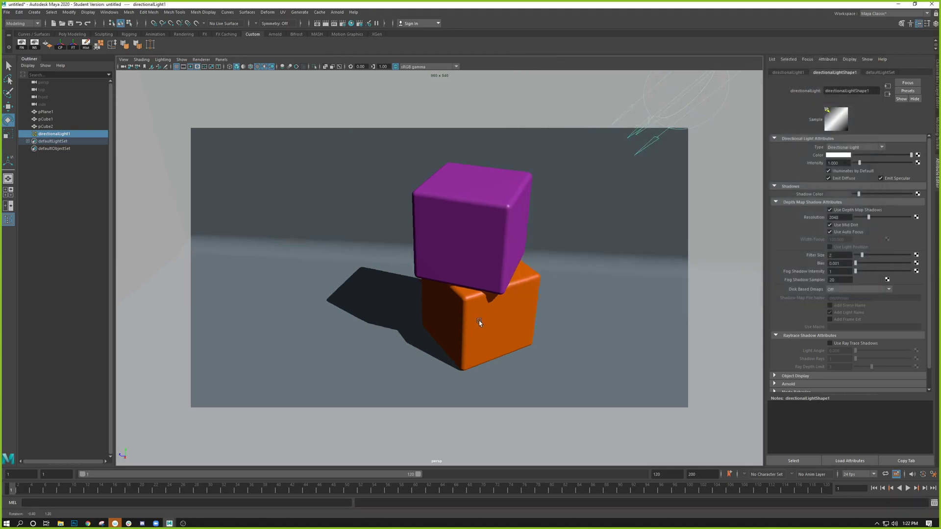
Lower the ambient color of the orange and purple cubes' Blinn materials to black and check the frame in a render
left_click_drag(481, 321, 494, 314, "alt")
left_click(493, 315)
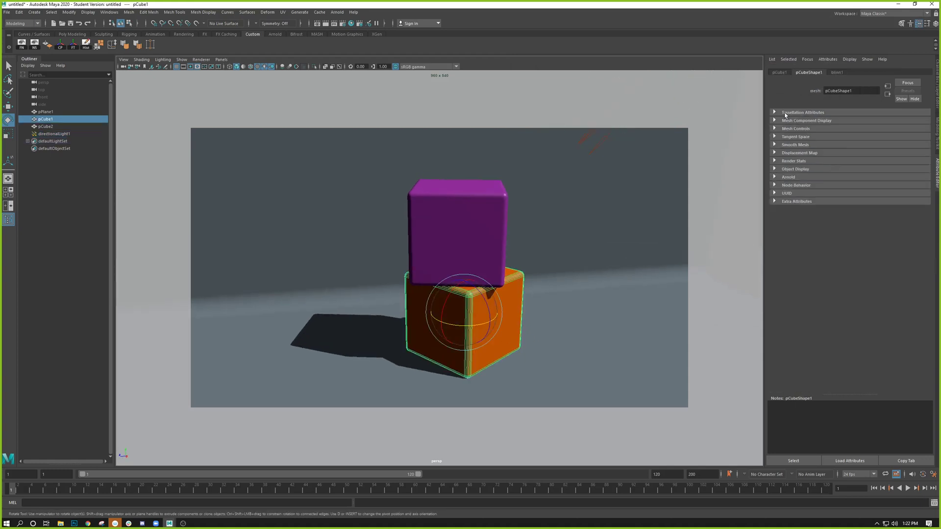
left_click(837, 72)
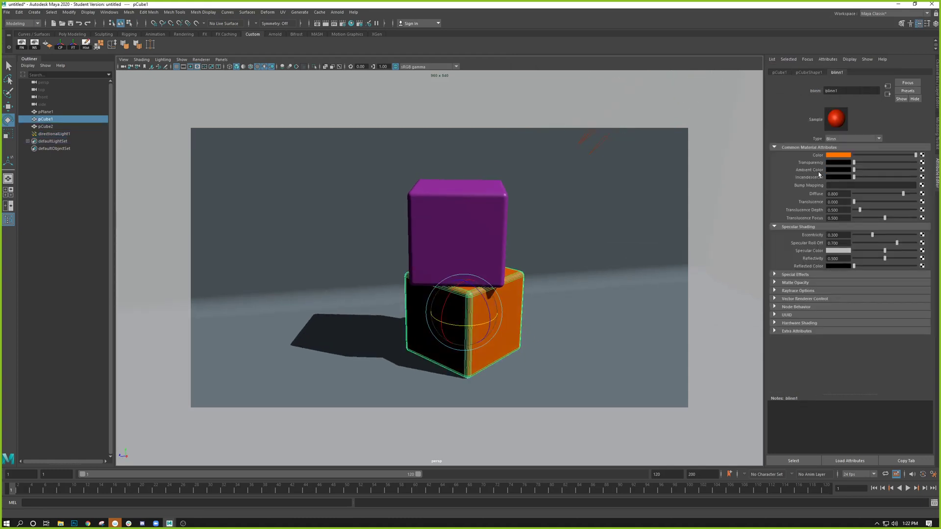
left_click(465, 218)
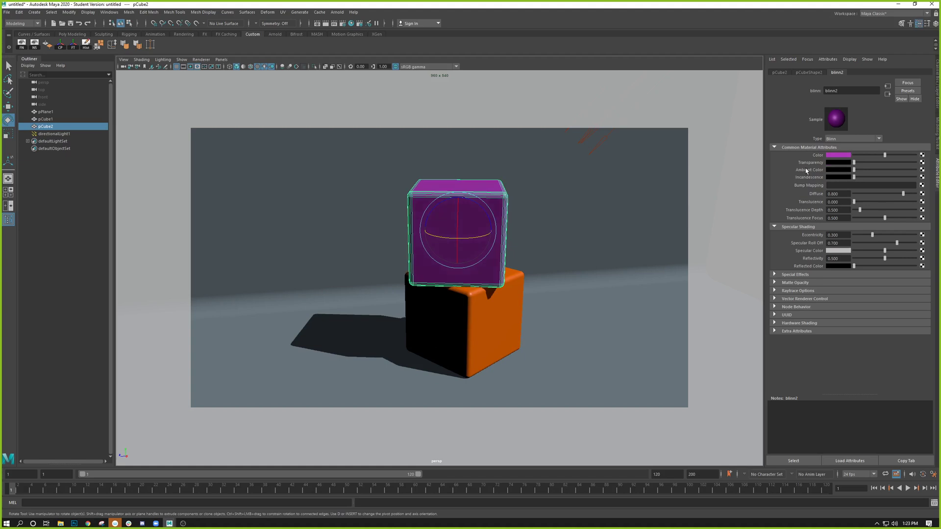
left_click(325, 23)
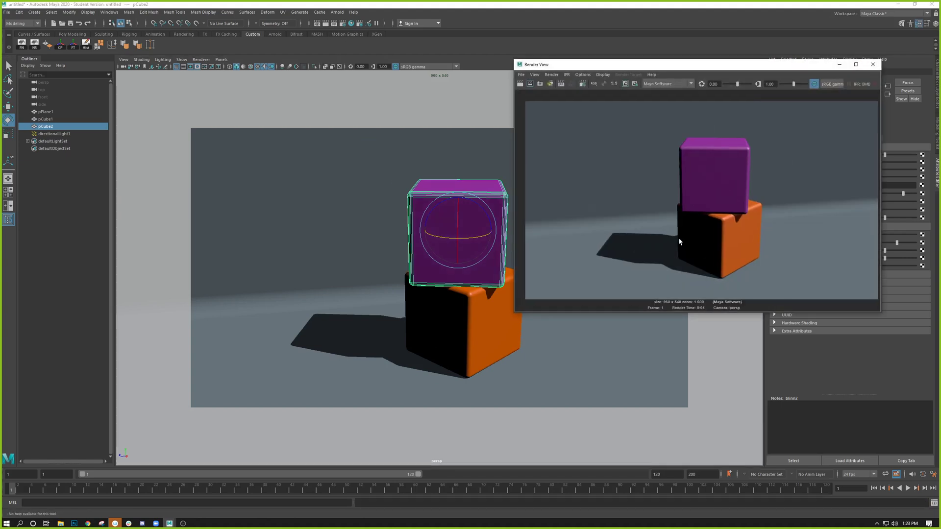
left_click(873, 64)
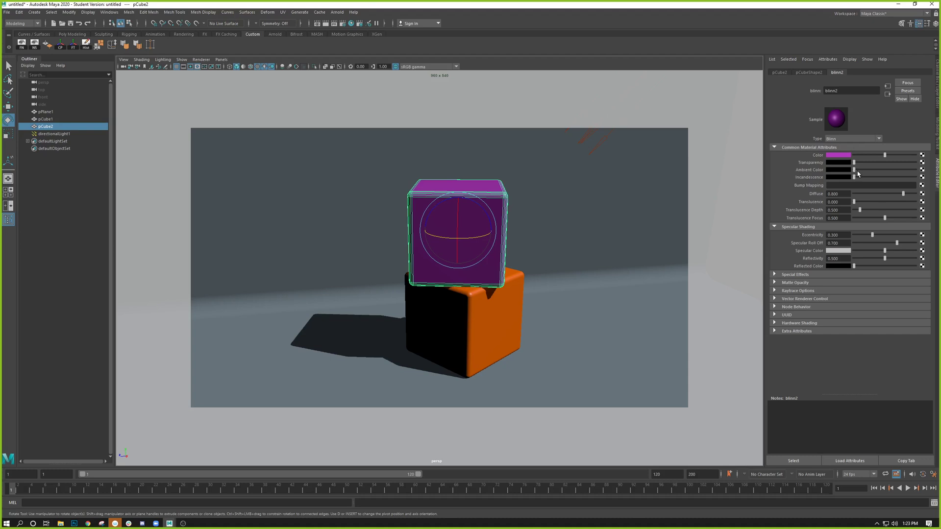
Raise the ambient color slightly to dark grey on the purple and orange cubes' materials and render the frame
left_click_drag(858, 172, 857, 171)
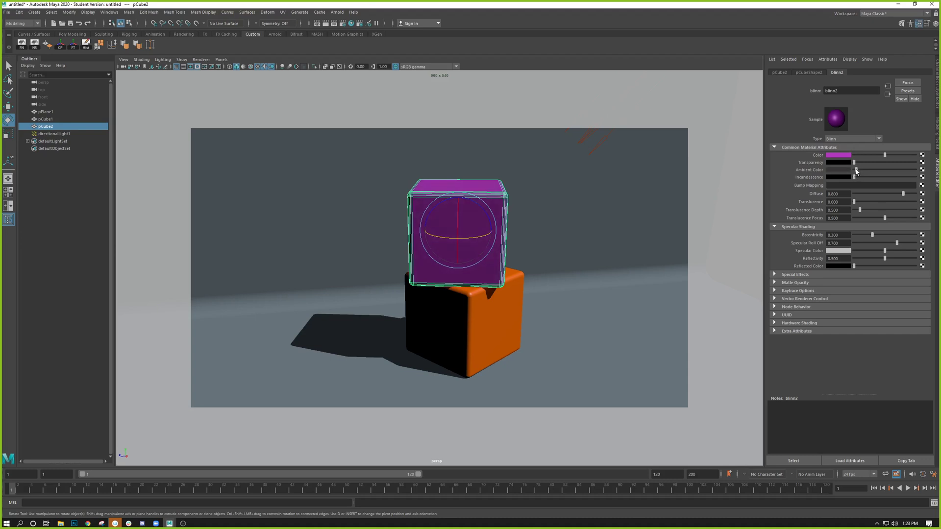
left_click(458, 324)
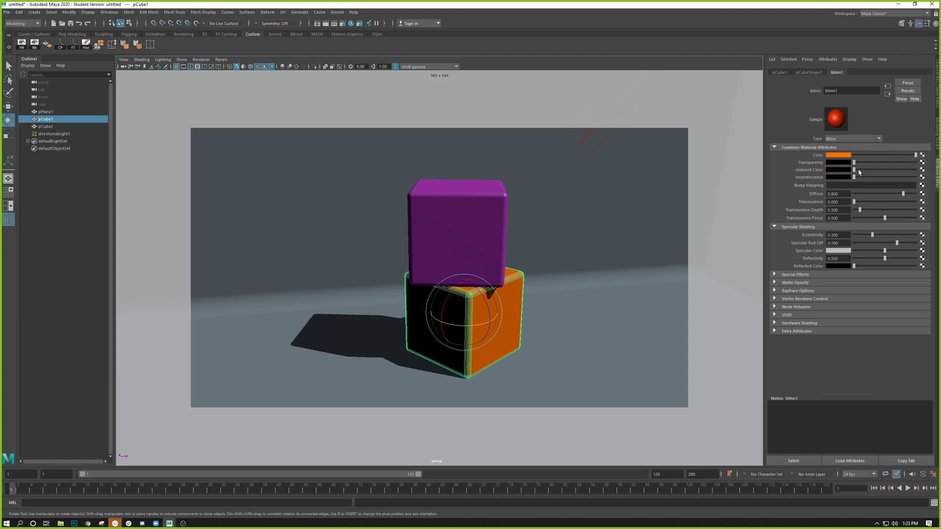
left_click_drag(858, 171, 856, 171)
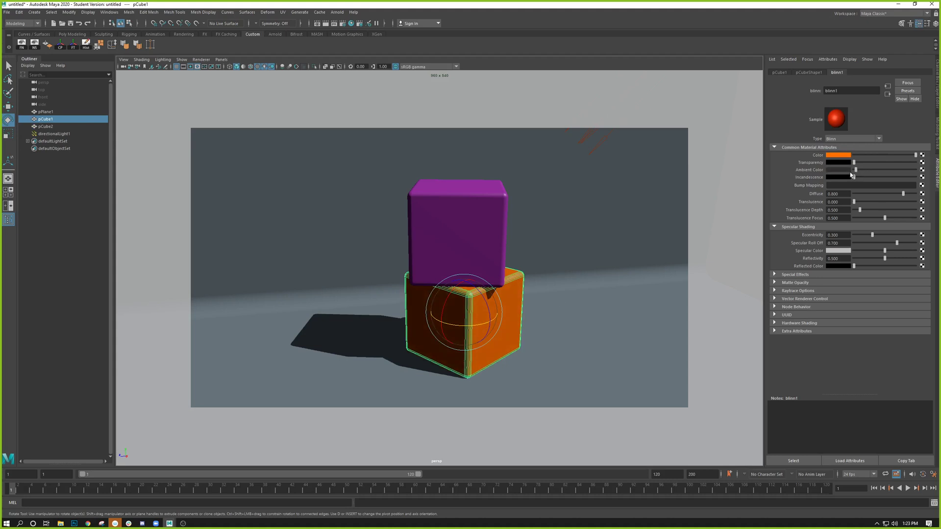
left_click(325, 23)
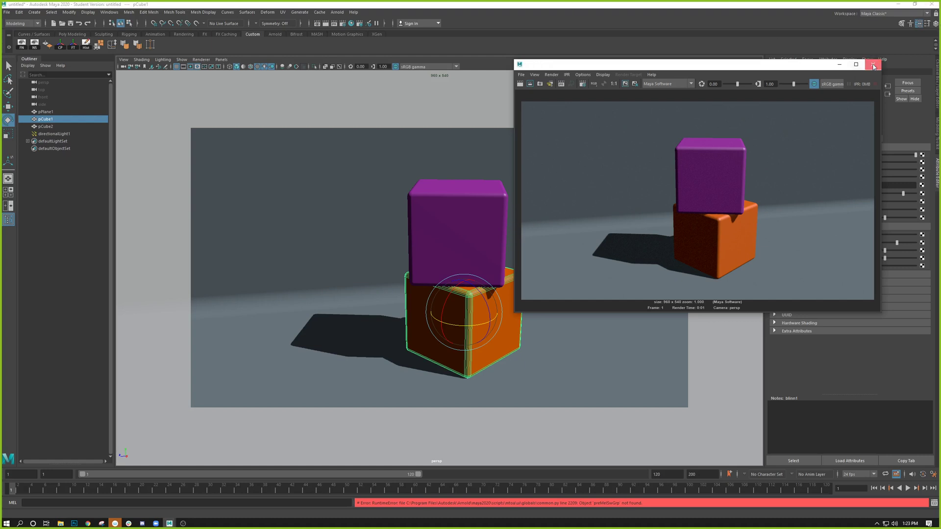
left_click(873, 64)
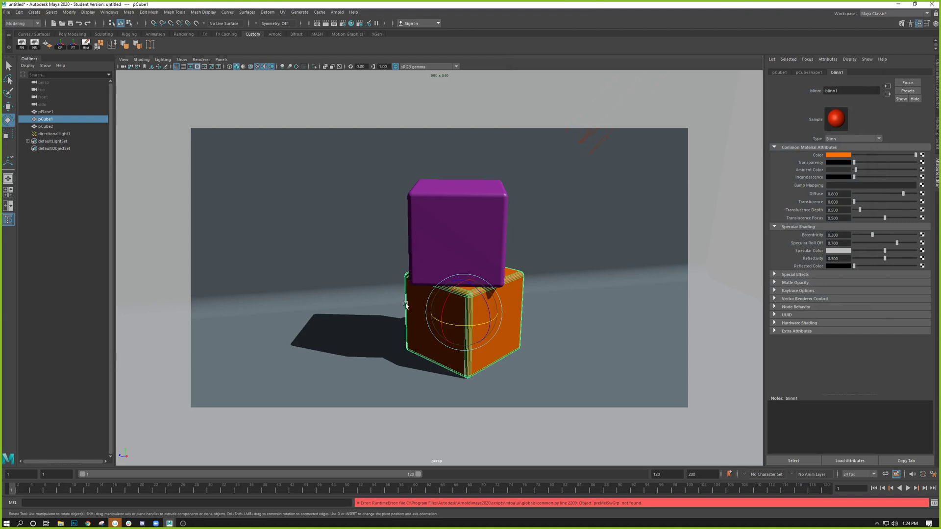
scroll(490, 265, "down", 5)
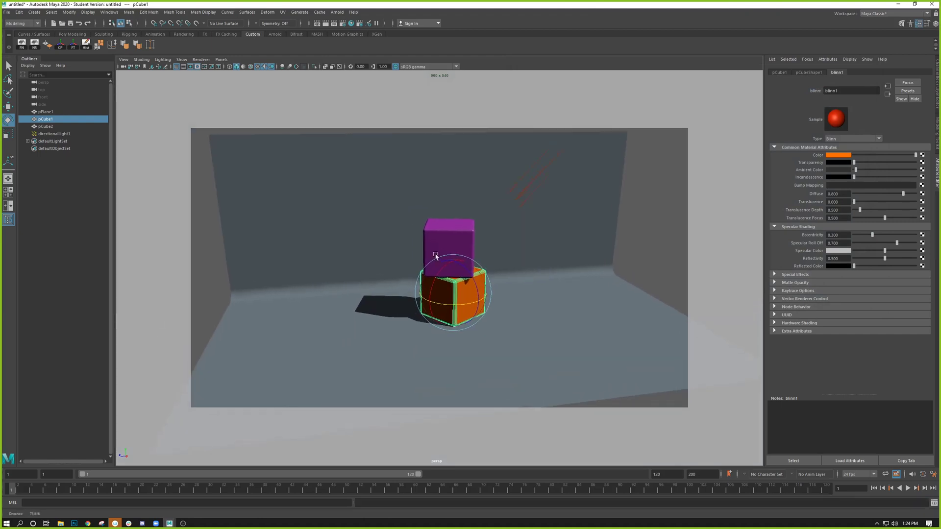
scroll(479, 256, "up", 3)
mouse_move(494, 272)
left_mouse_down("alt")
mouse_move(481, 271)
mouse_move(495, 274)
left_mouse_up("alt")
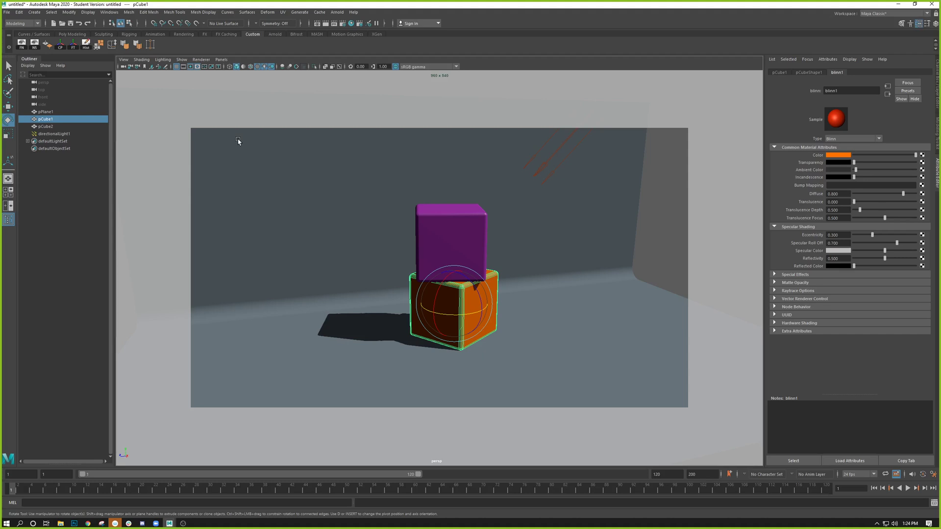
left_click_drag(328, 277, 353, 260, "alt")
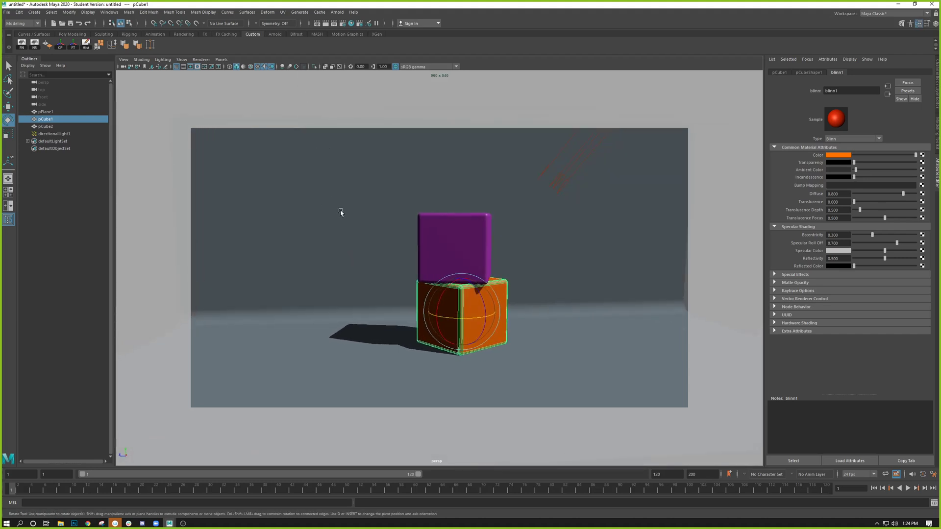
scroll(396, 272, "up", 3)
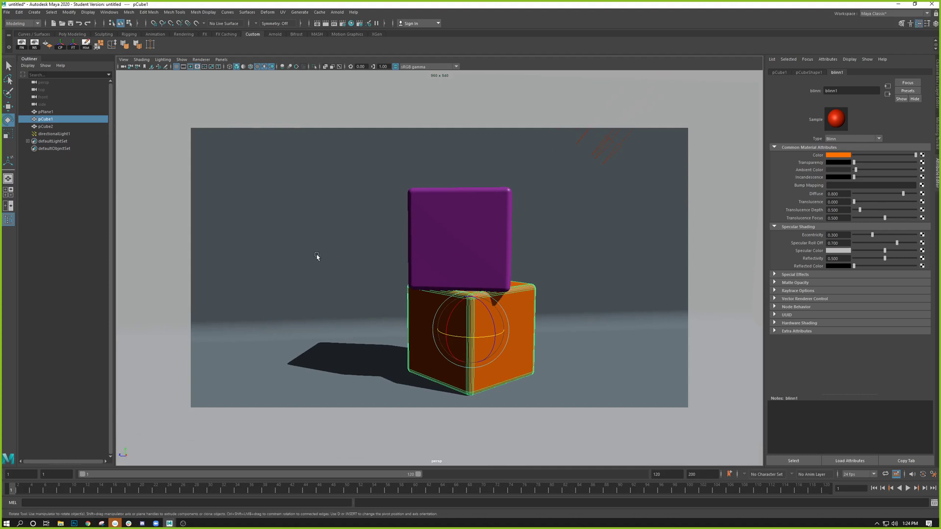
left_click_drag(318, 252, 407, 270, "alt")
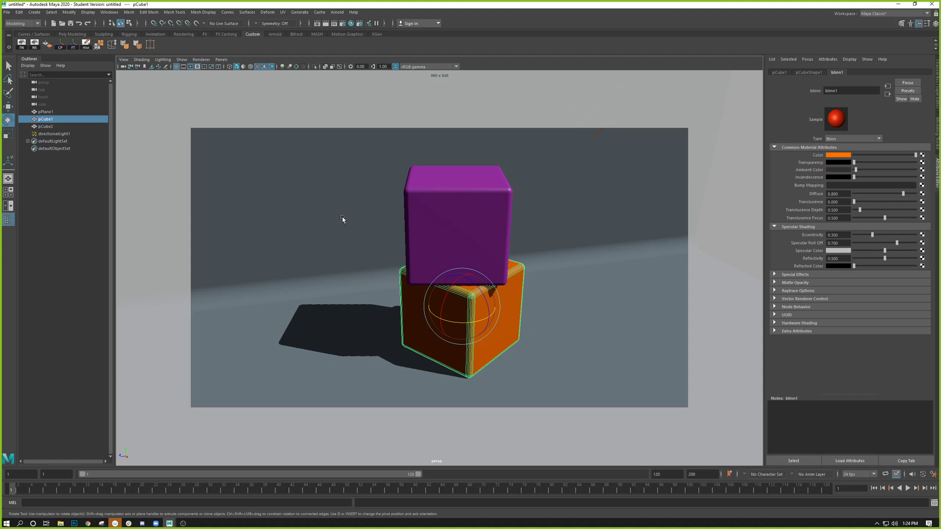
Switch the perspective camera's display to No Gate and back to Resolution Gate
left_click(123, 61)
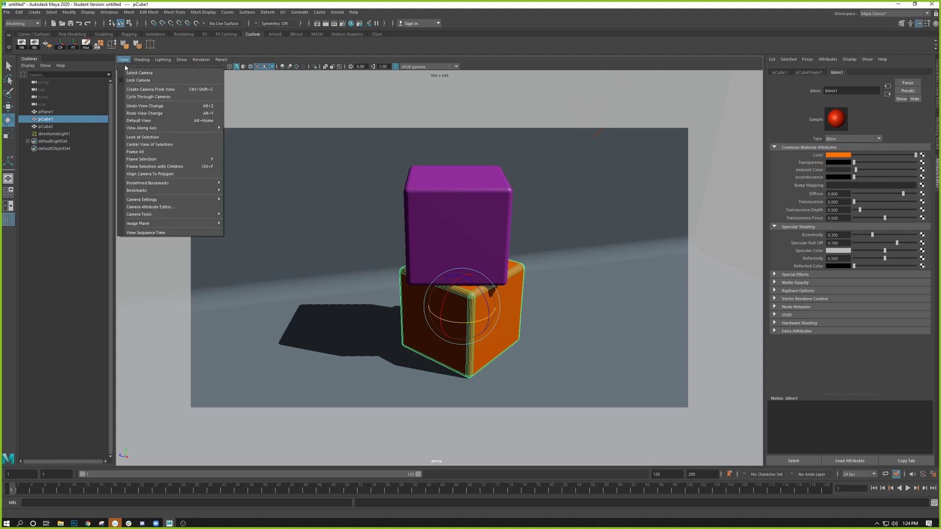
mouse_move(151, 200)
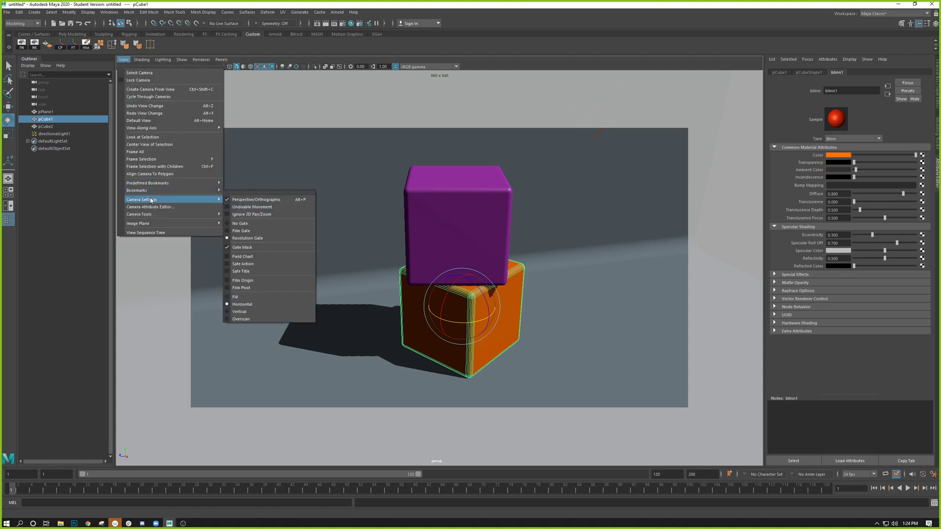
left_click(239, 224)
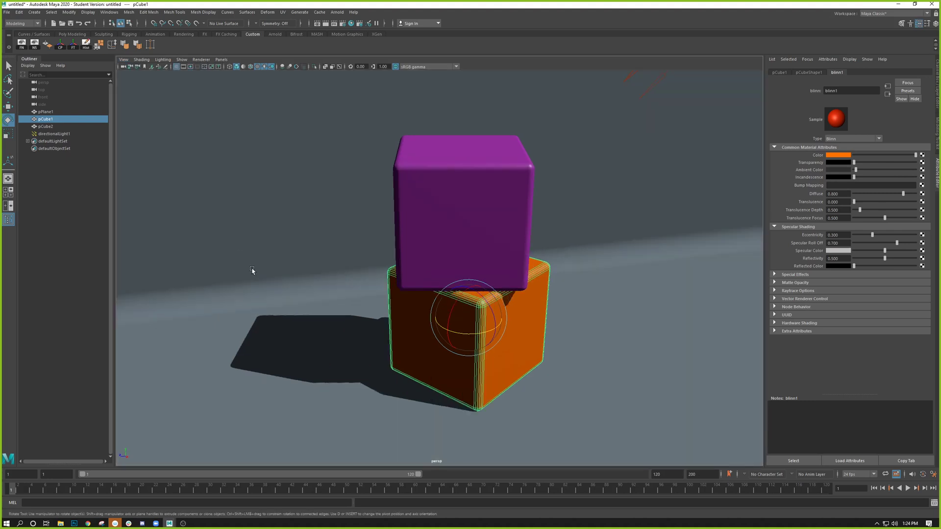
left_click(123, 59)
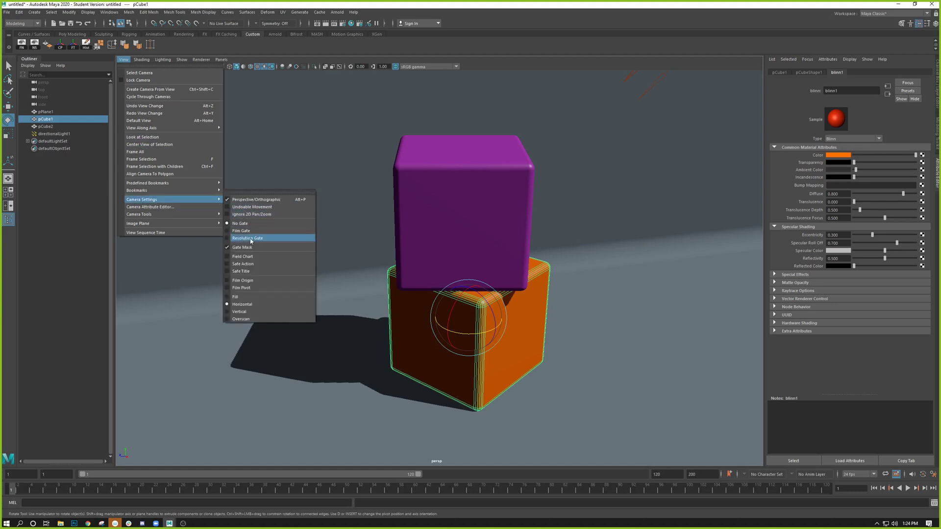
left_click(249, 239)
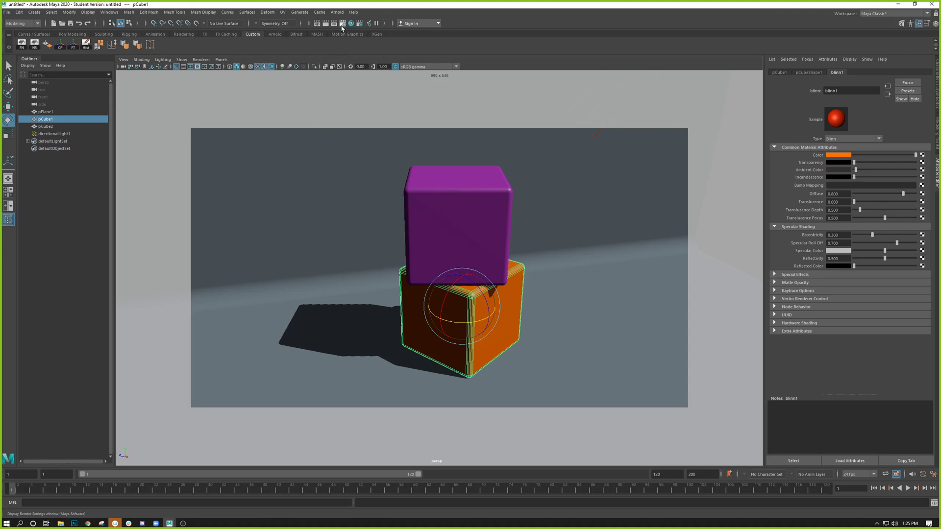
Open the render settings and choose Maya Software as the renderer
left_click(342, 23)
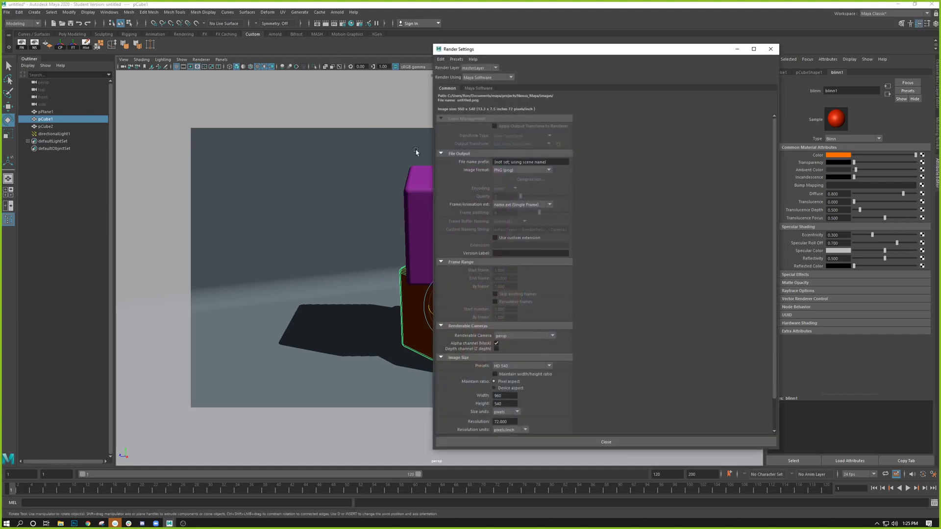
left_click_drag(533, 54, 623, 45)
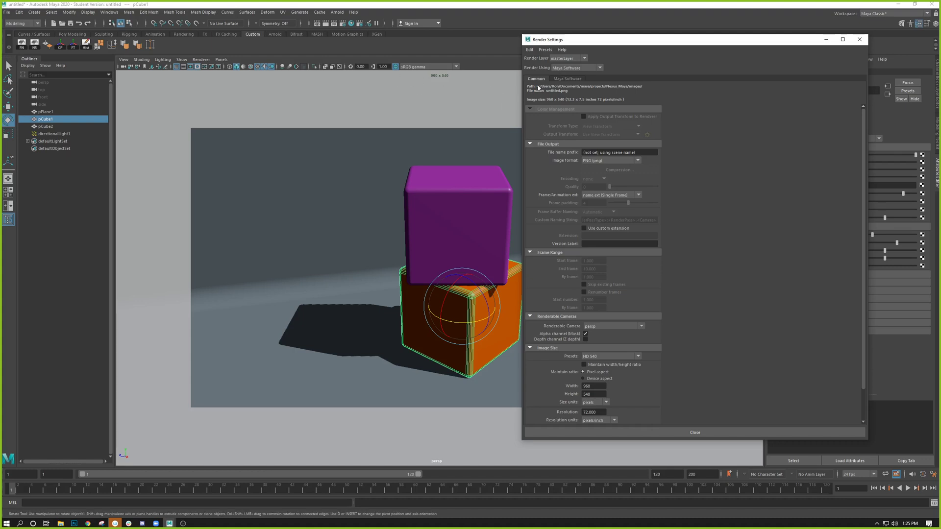
left_click(560, 70)
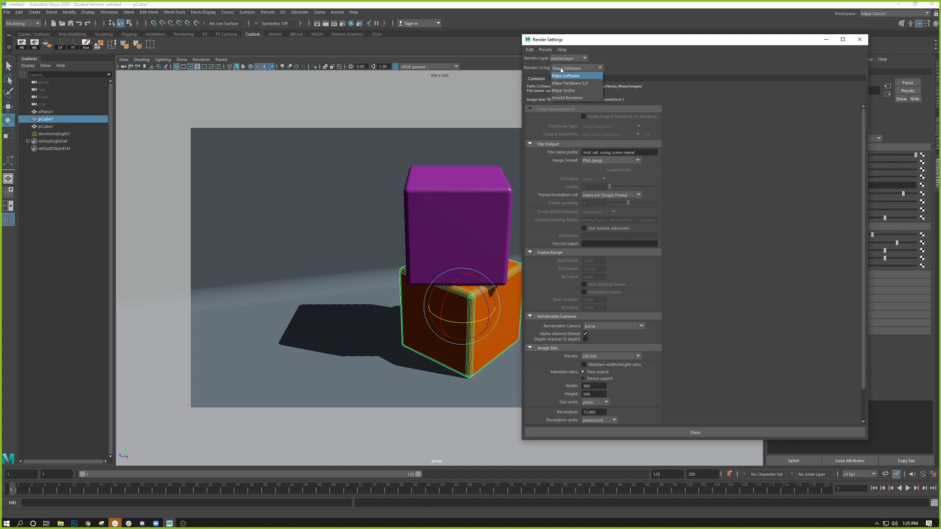
left_click(569, 75)
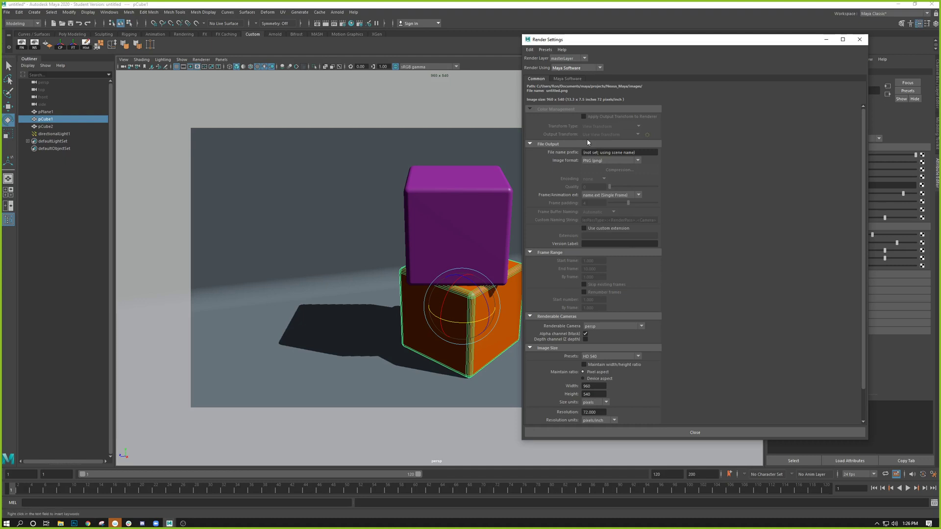
Try the Letter image size preset for the render and return the preset to HD 540
scroll(631, 276, "down", 2)
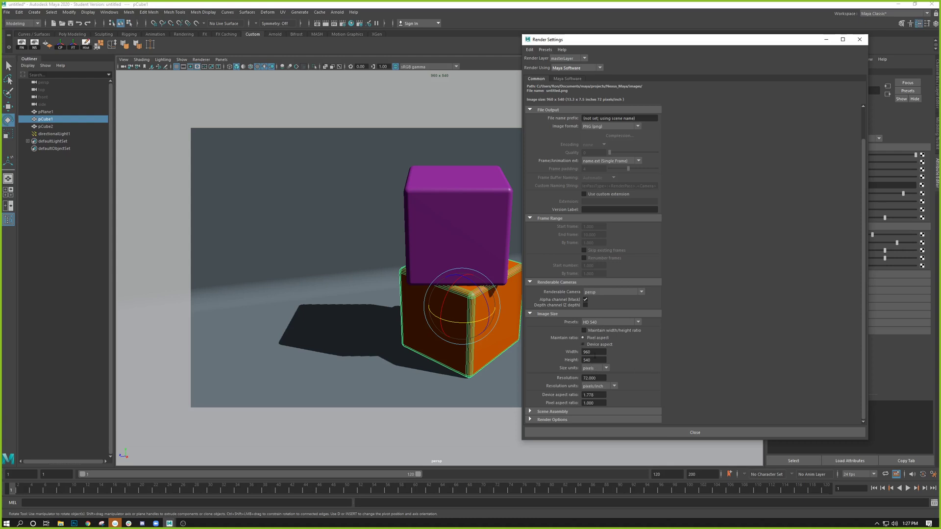
left_click(601, 322)
scroll(611, 381, "down", 3)
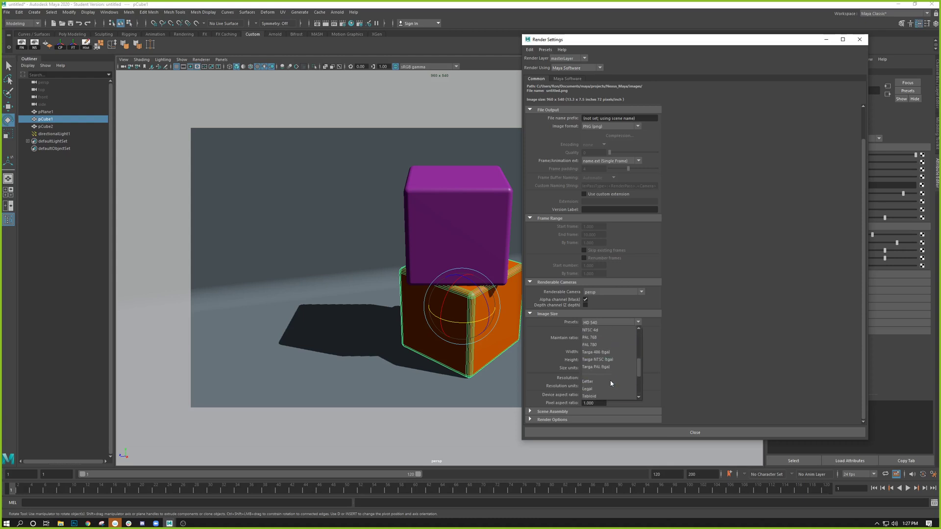
scroll(603, 363, "down", 3)
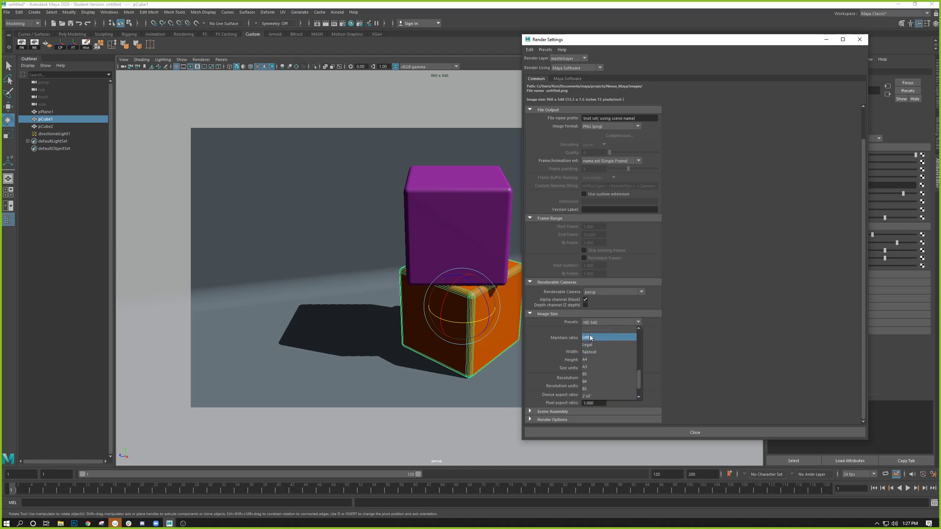
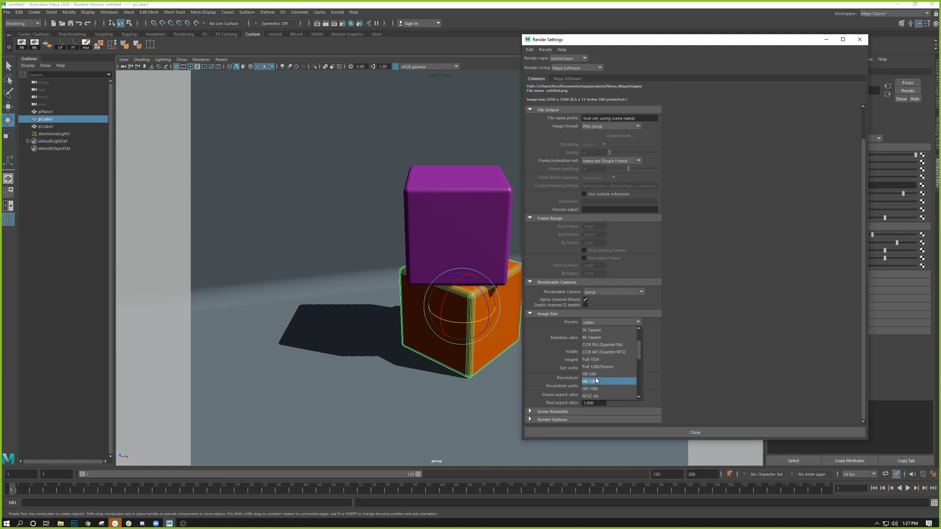
left_click(593, 374)
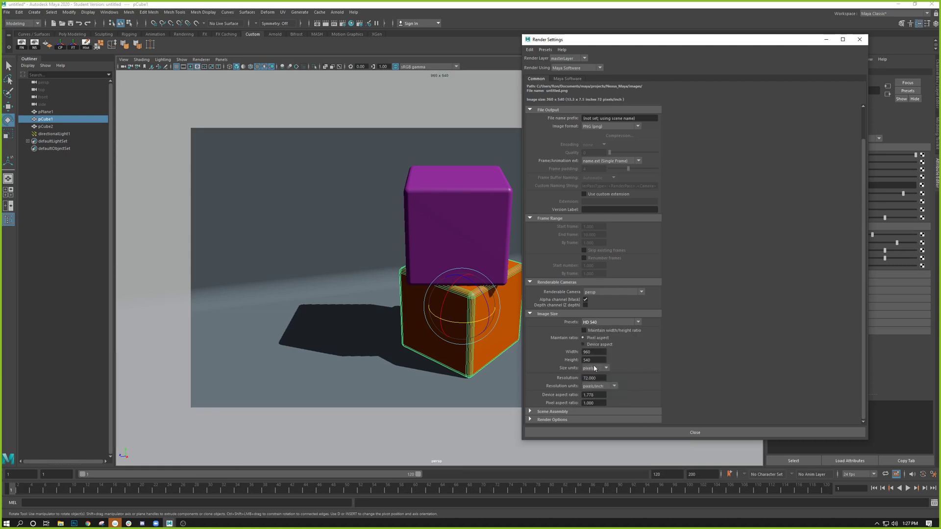
Switch the render image's size units to inches and back to pixels
left_click(593, 369)
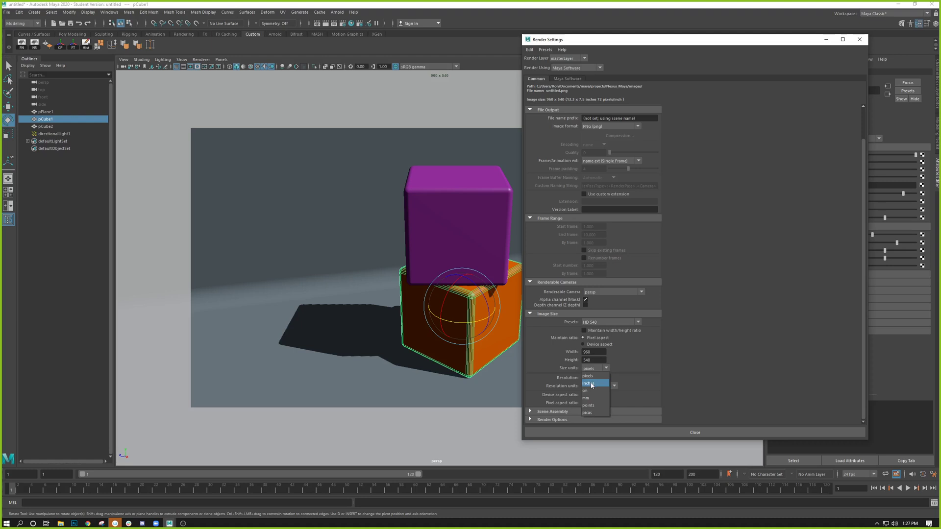
left_click(591, 385)
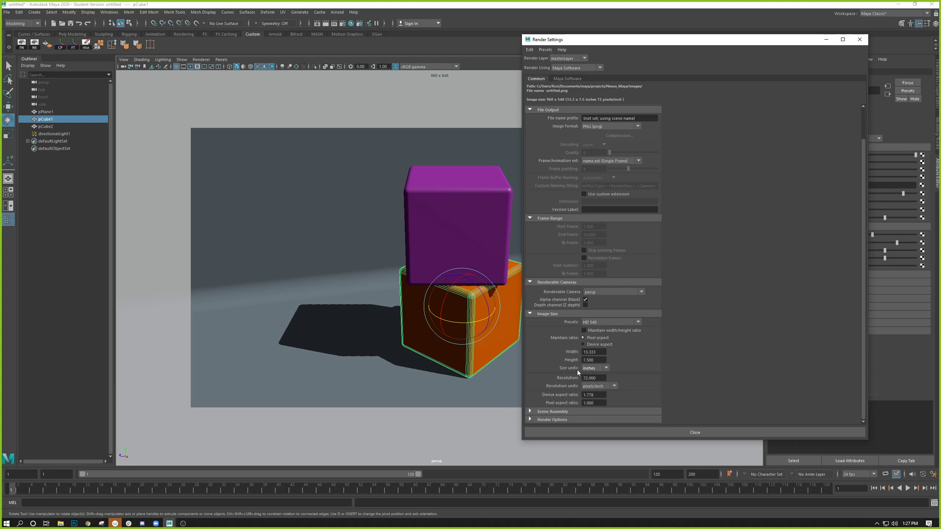
left_click(597, 379)
left_click(597, 371)
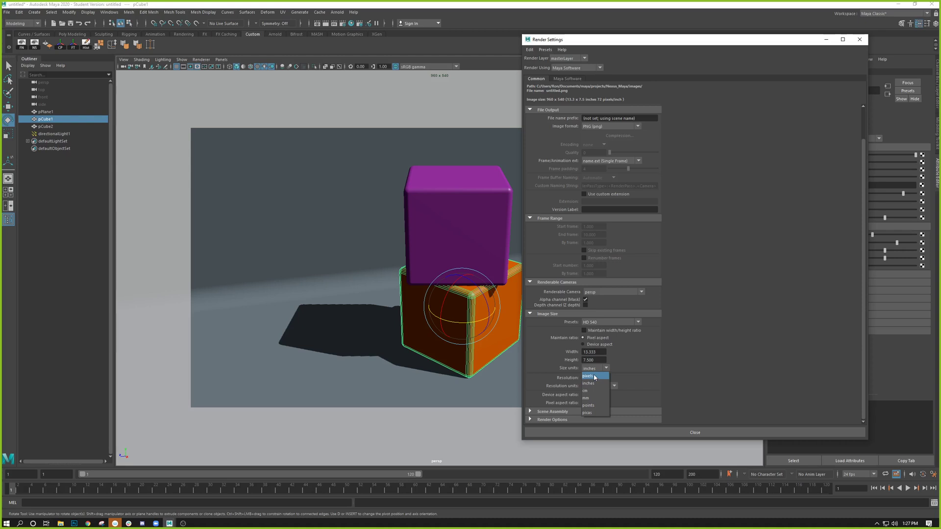
left_click(595, 376)
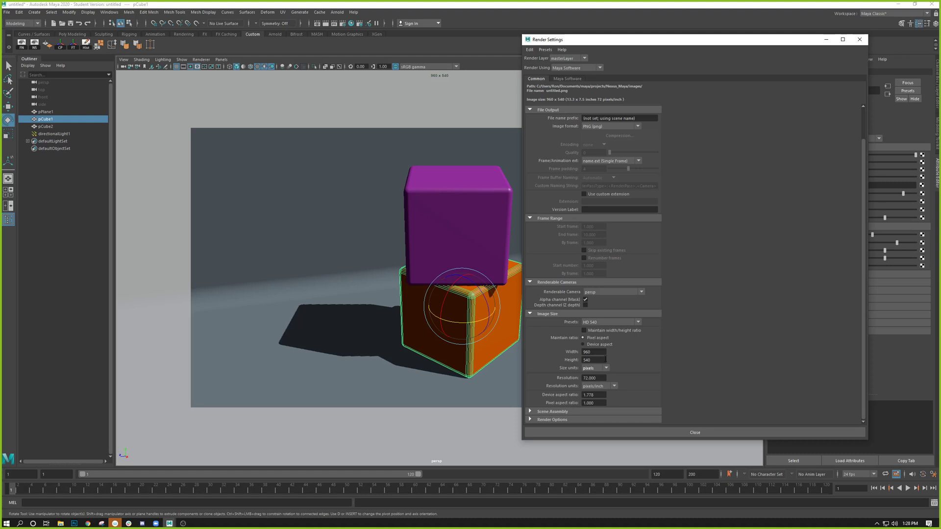
Review the image size presets and the width value in the render settings, and close the window
left_click(598, 322)
left_click(689, 346)
left_click_drag(594, 352, 565, 354)
left_click(592, 323)
left_click(699, 317)
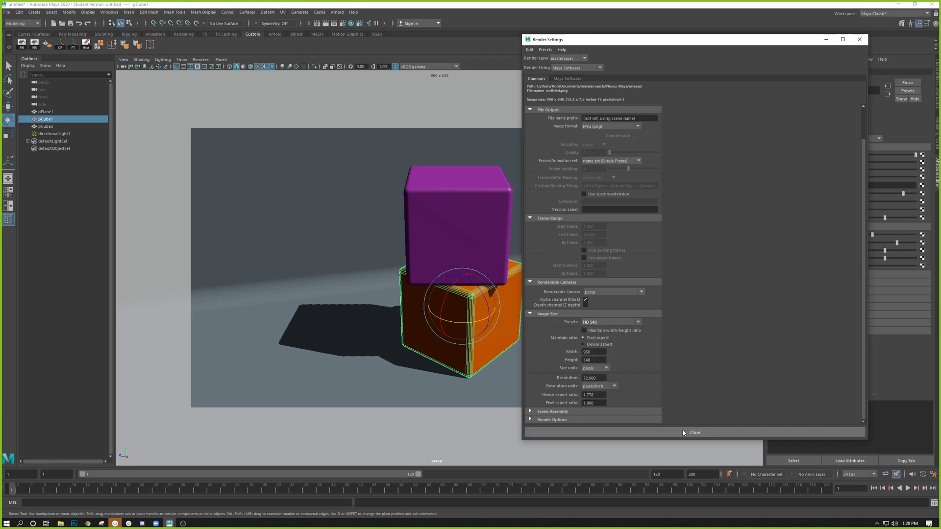
left_click(715, 431)
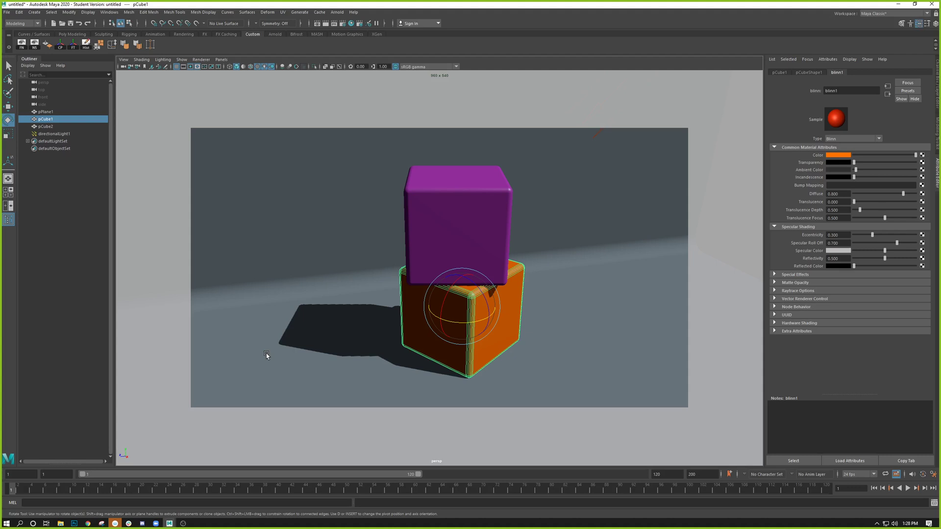
Render the current frame with the purple and orange cubes and keep the image in the Render View
left_click(325, 24)
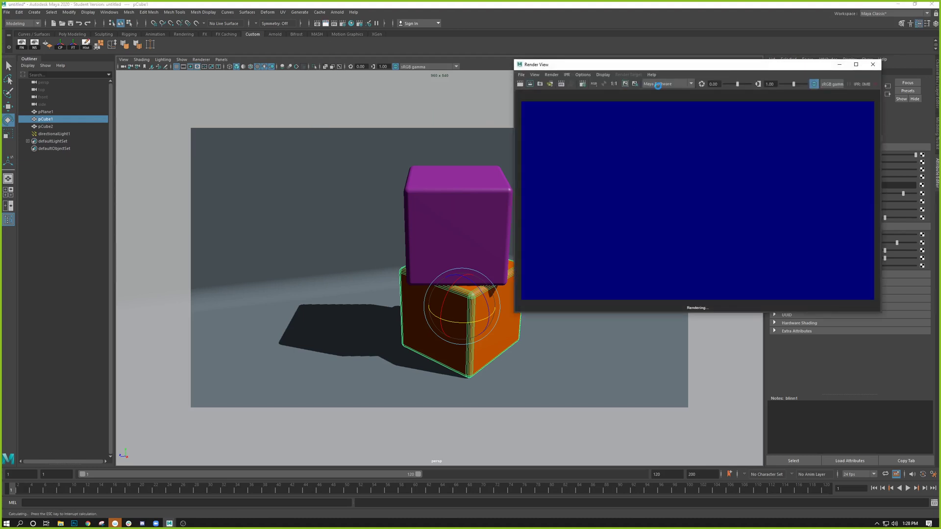
left_click_drag(657, 68, 643, 108)
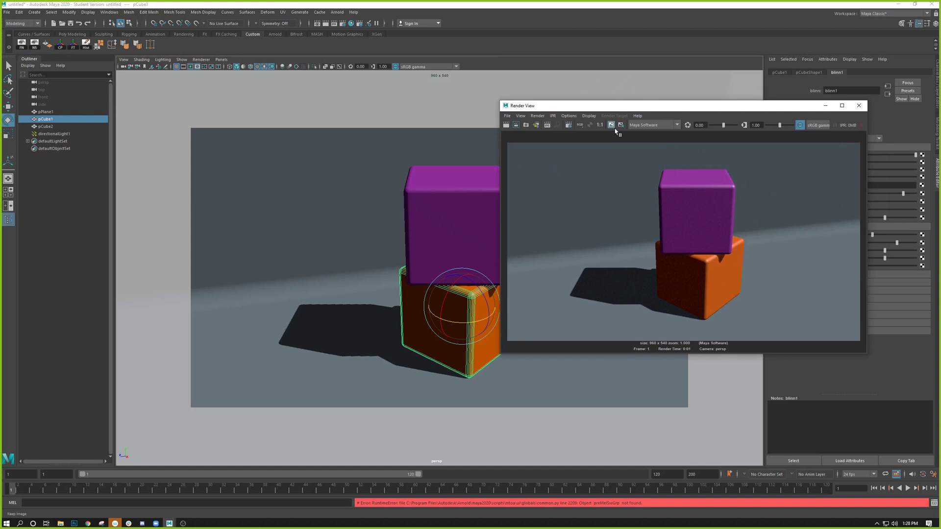
left_click_drag(616, 103, 615, 88)
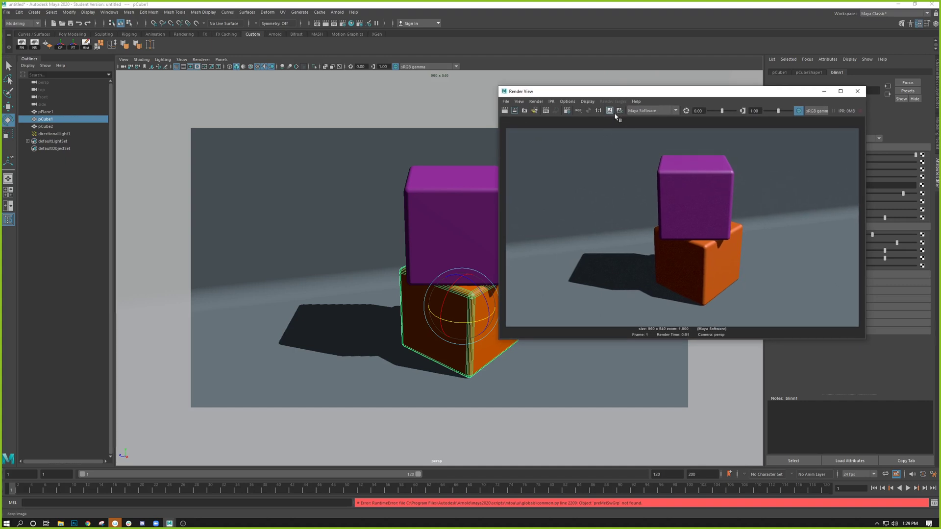
left_click_drag(612, 94, 603, 94)
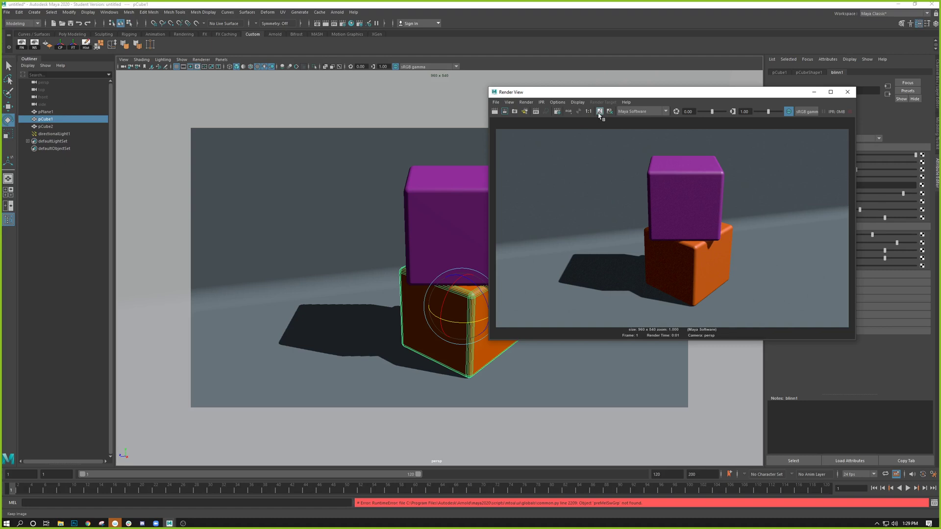
left_click(600, 112)
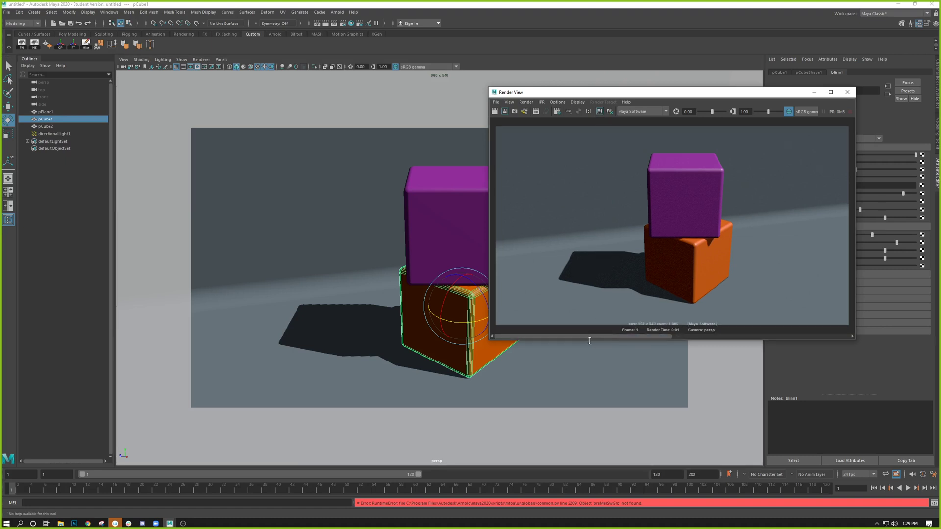
Change the purple top cube's material color to teal by shifting only its hue to about 189
left_click_drag(794, 95, 602, 333)
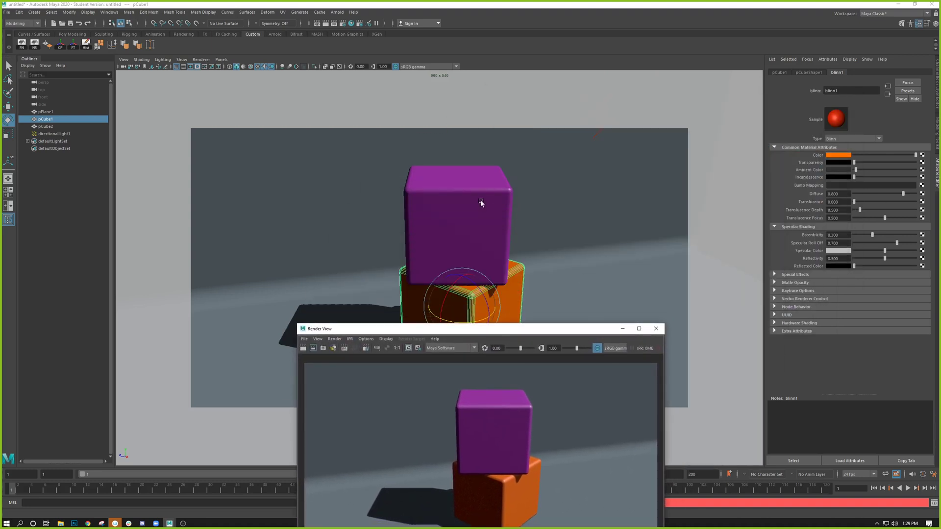
left_click(482, 203)
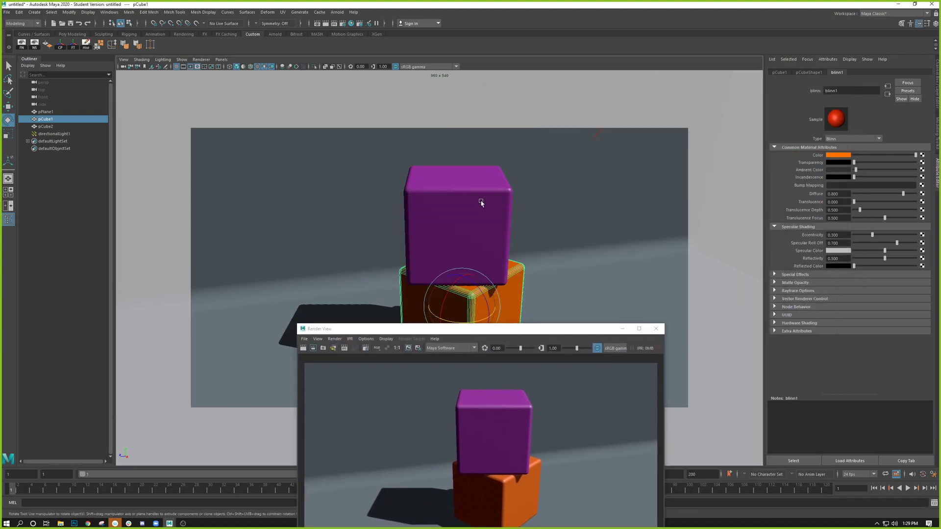
left_click(832, 156)
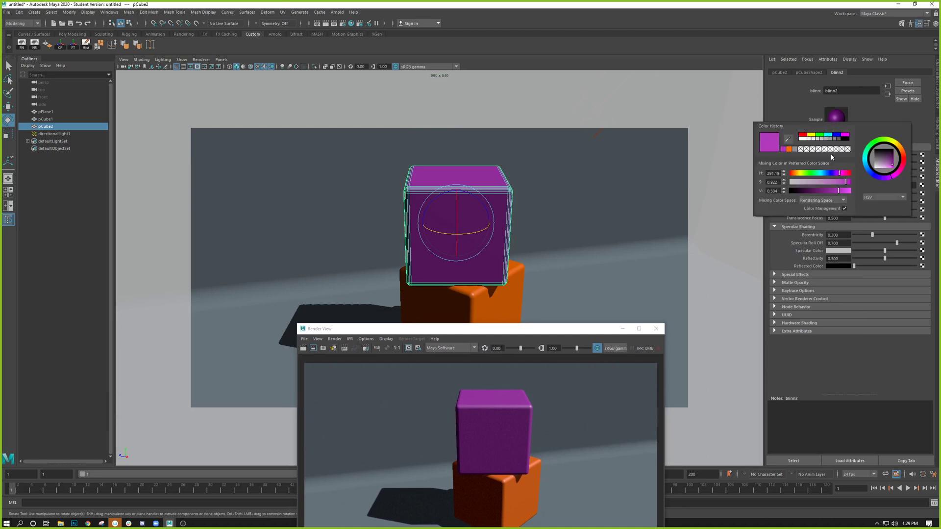
left_click(799, 175)
left_click_drag(799, 176, 822, 175)
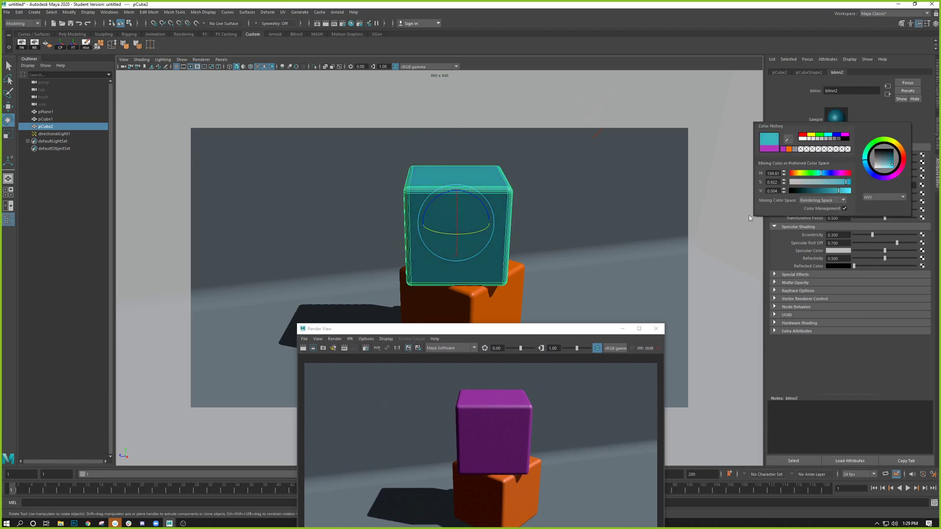
Render the frame with the teal top cube and keep that image in the Render View
left_click_drag(556, 333, 735, 81)
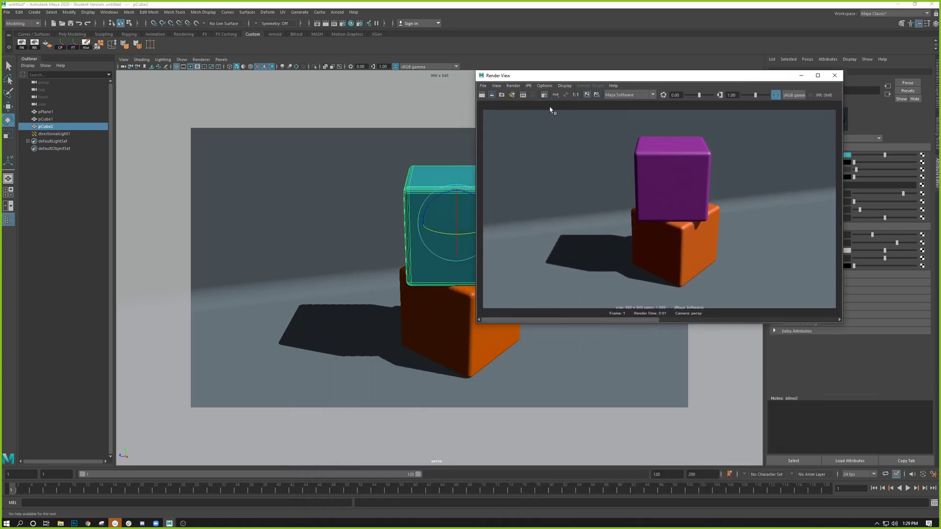
left_click(482, 95)
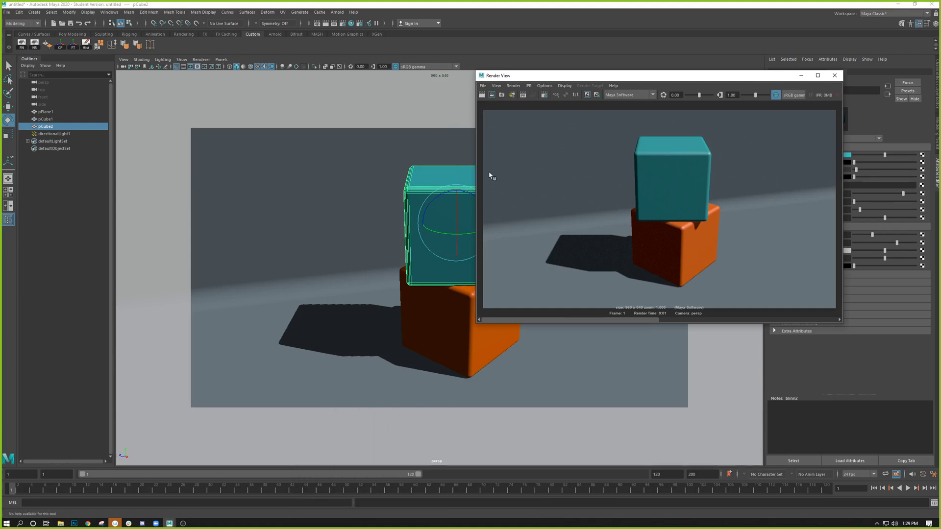
left_click(587, 95)
Compare the kept purple-cube and teal-cube renders by flipping back and forth between the stored images
left_click(646, 321)
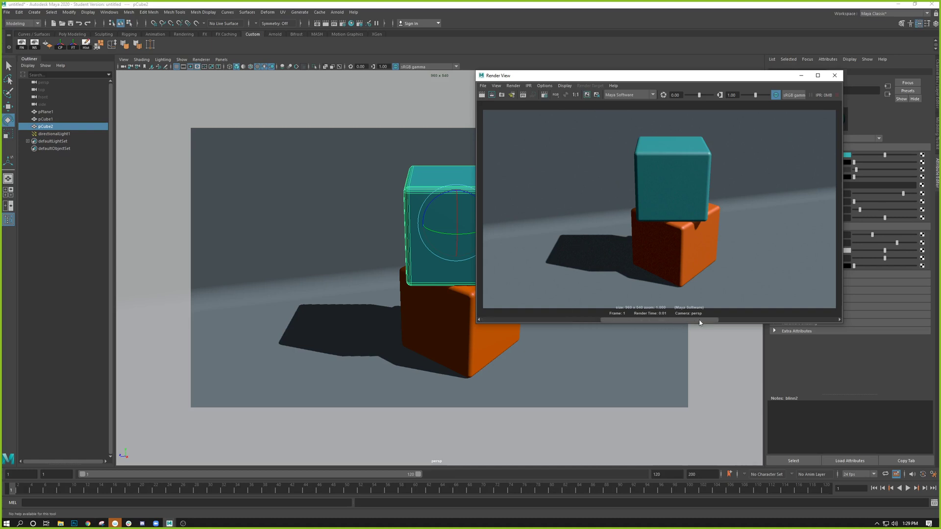
left_click(758, 320)
left_click(716, 321)
left_click(732, 321)
left_click(690, 321)
left_click(763, 320)
left_click(717, 320)
left_click(758, 320)
left_click(716, 320)
left_click(761, 321)
left_click(717, 321)
left_click(758, 320)
left_click(717, 320)
left_click(758, 320)
left_click(716, 321)
left_click(747, 321)
left_click(720, 322)
left_click(731, 321)
left_click(717, 322)
left_click(733, 321)
left_click(716, 321)
left_click(518, 321)
Undo the accidental plane selection and the top cube's last color change
left_click_drag(612, 77, 529, 250)
left_click(540, 180)
key("ctrl+z")
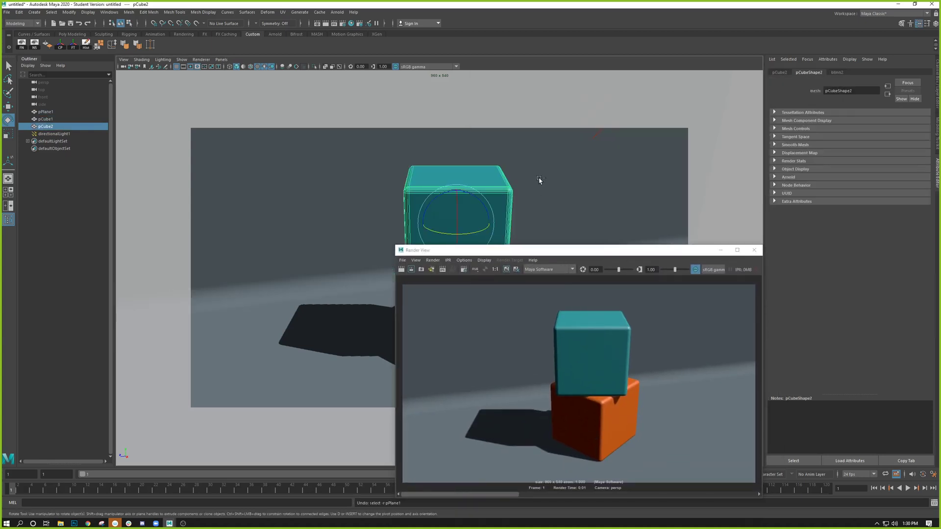
key("ctrl+z")
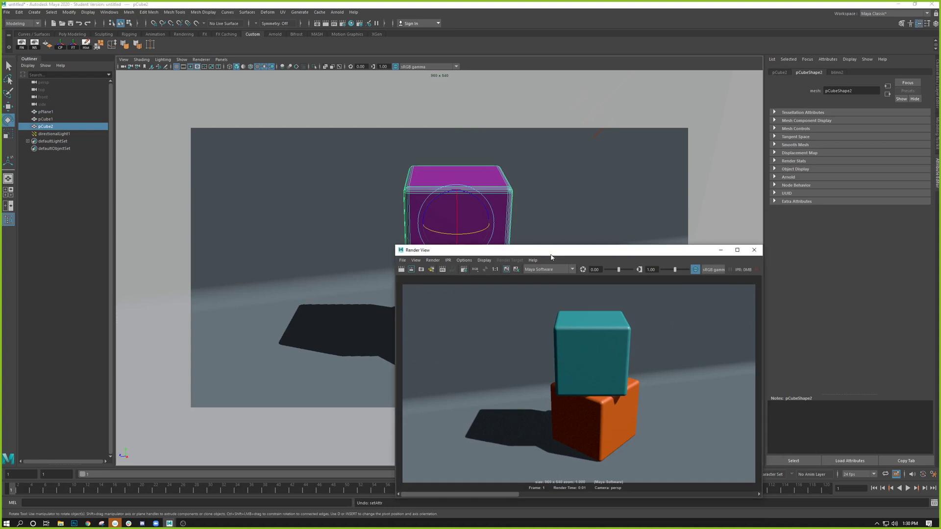
Render the frame again with the restored purple top cube and keep this image too
left_click_drag(548, 251, 617, 127)
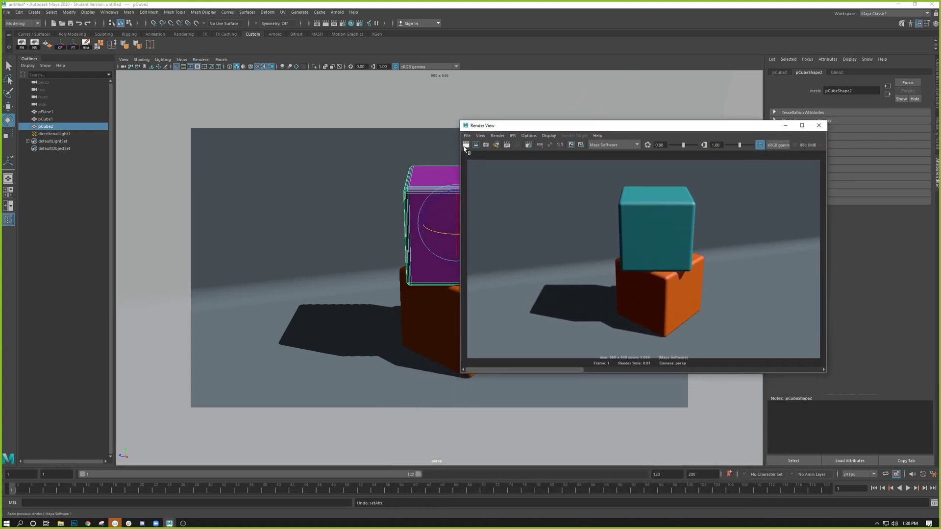
left_click(465, 146)
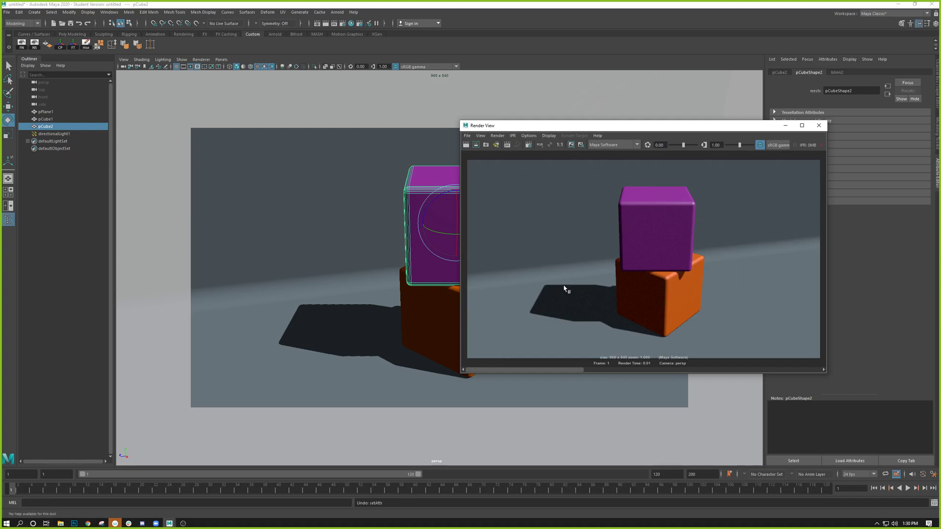
left_click(567, 145)
Go to the oldest kept image, remove it from the Render View, and return to the newest render
left_click_drag(594, 373, 784, 371)
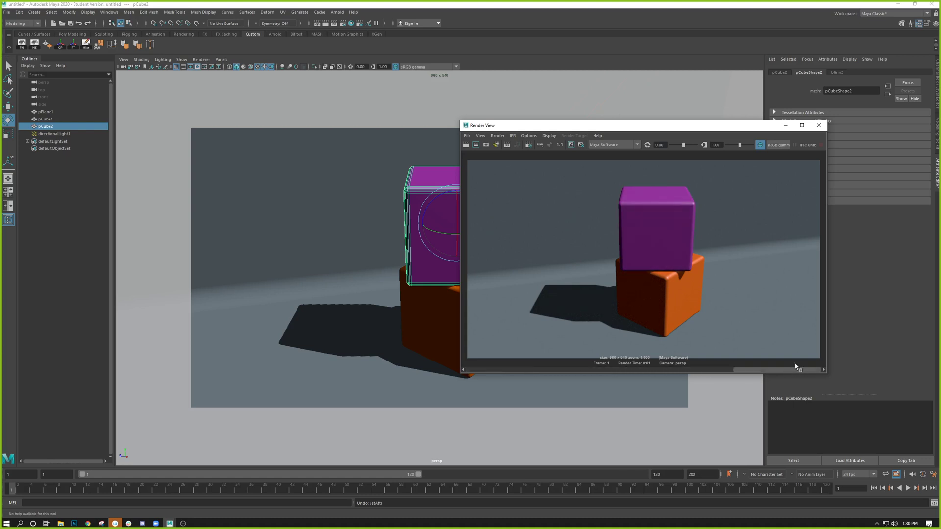
left_click(581, 145)
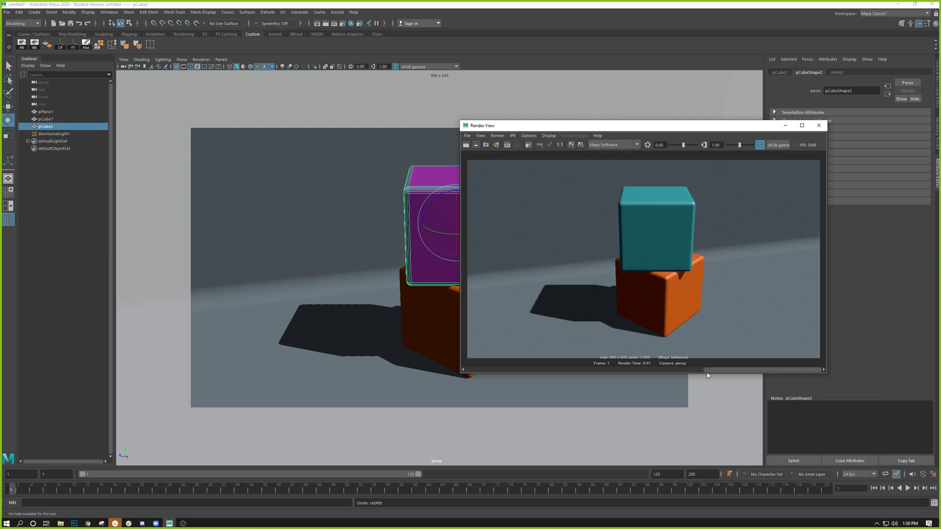
left_click(620, 370)
left_click_drag(633, 367, 489, 364)
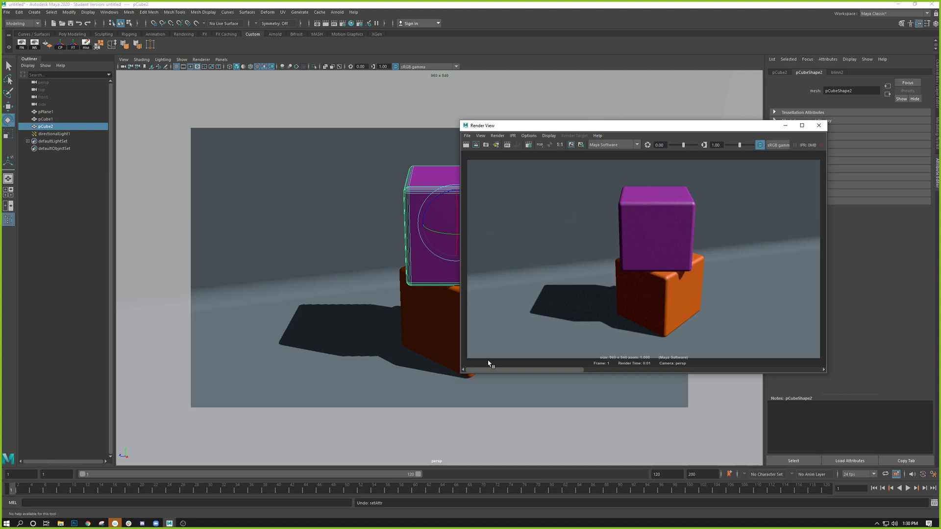
Open the Save Image options for the render, choose the Desktop folder and PNG file type, and cancel the save
left_click(466, 136)
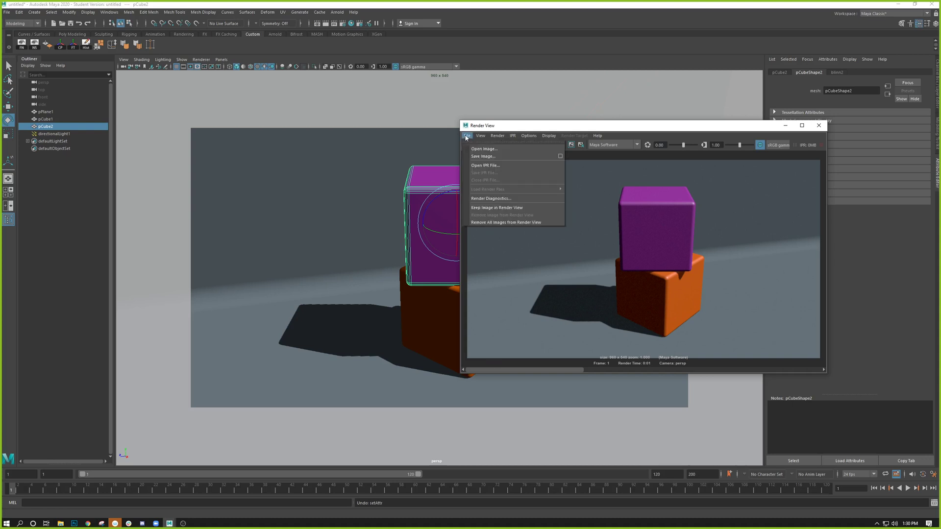
left_click(483, 157)
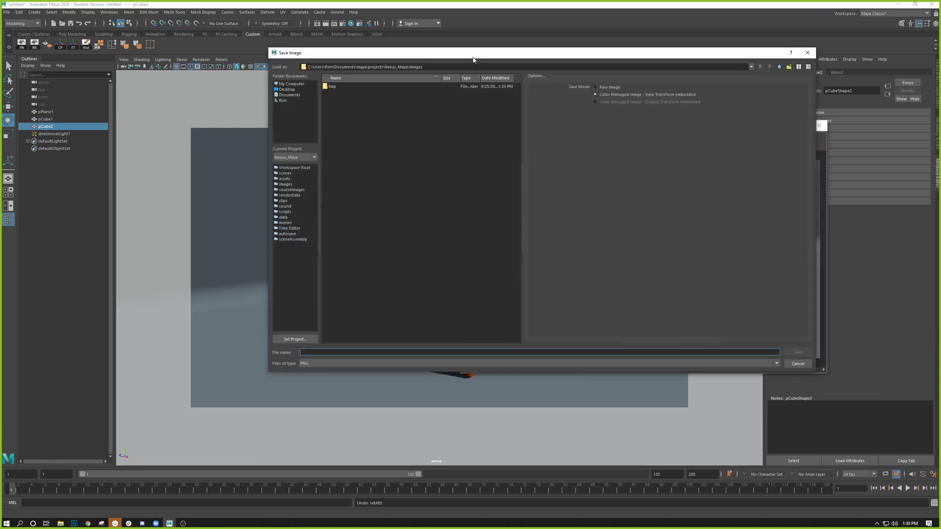
left_click(285, 90)
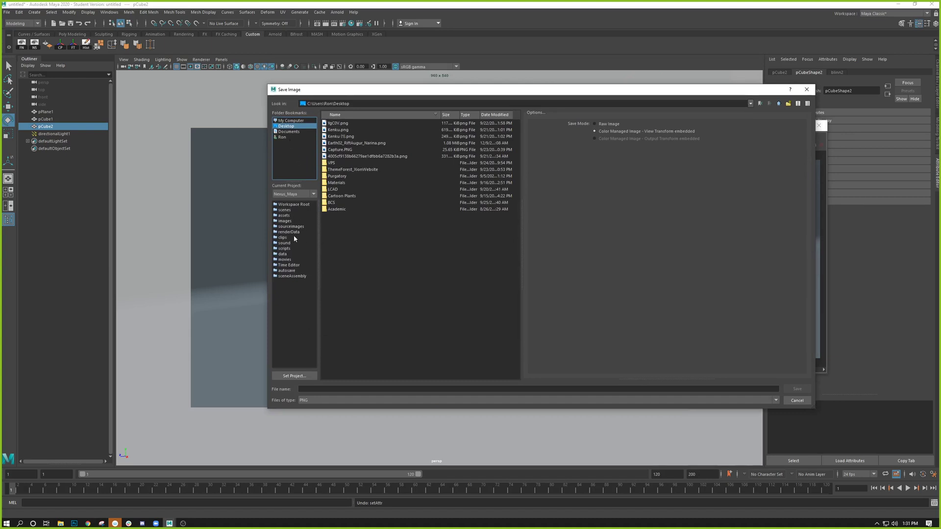
left_click(310, 402)
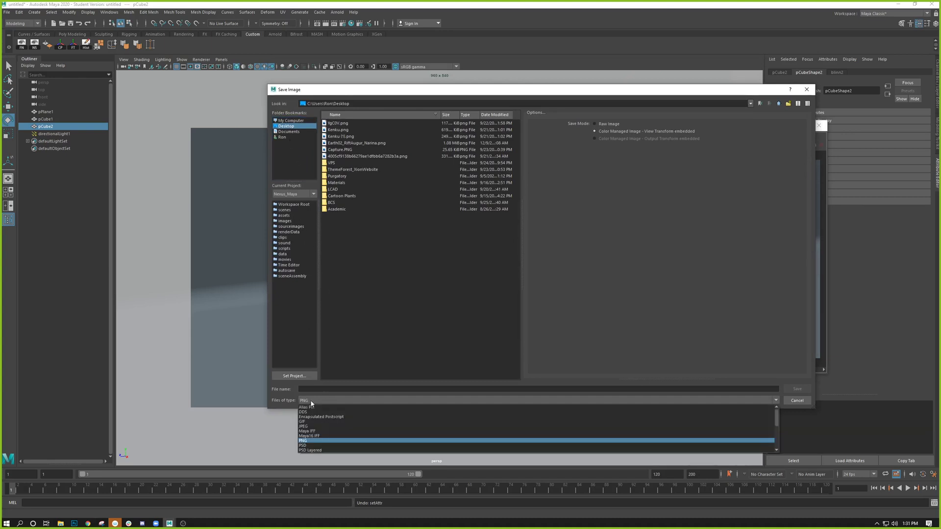
left_click(310, 442)
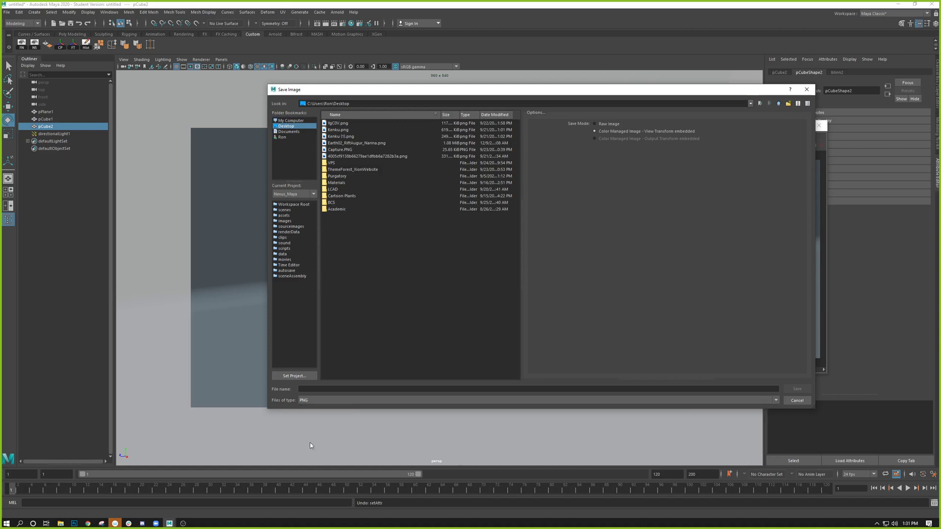
left_click(797, 400)
Orbit to a side view past the backdrop's edge, render that angle, and close the Render View
left_click_drag(392, 309, 326, 279, "alt")
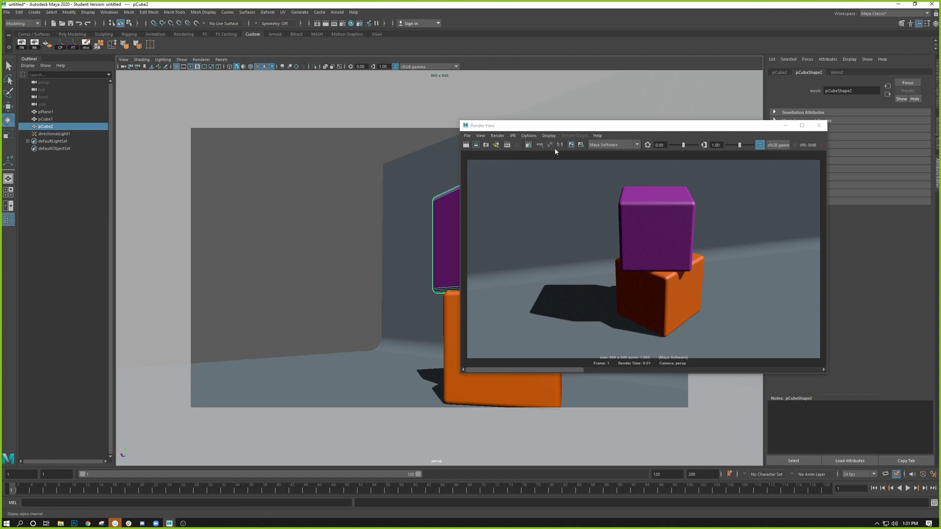
left_click(467, 145)
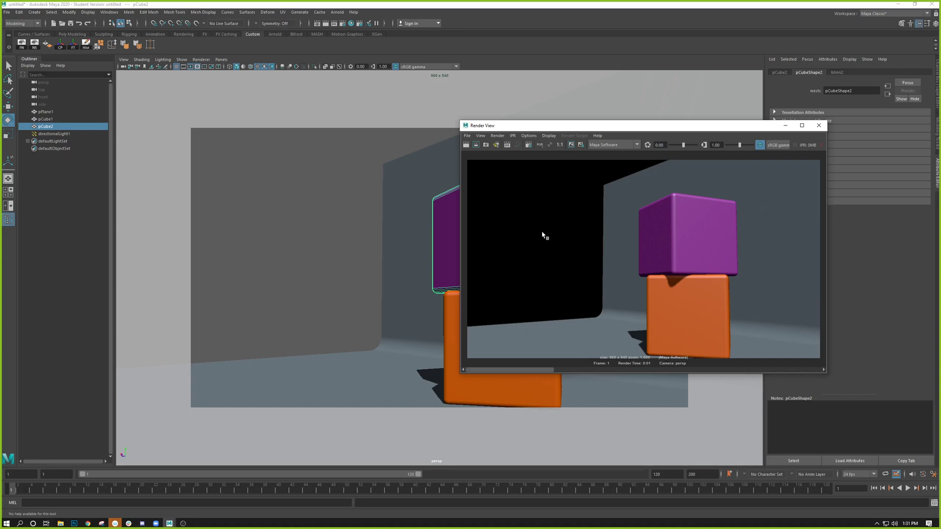
left_click(819, 125)
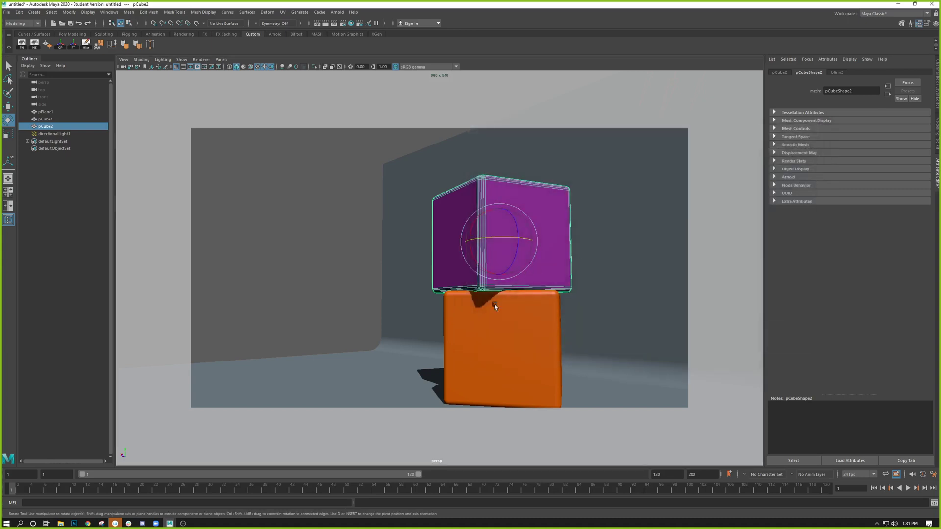
Return the perspective view to the earlier angle with the backdrop filling the frame and render it
left_click_drag(441, 323, 441, 322, "alt")
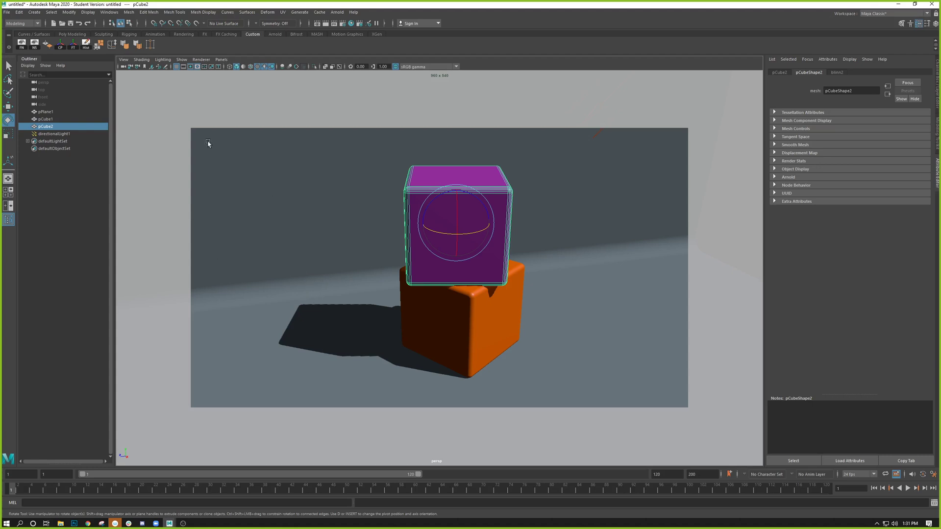
left_click(326, 23)
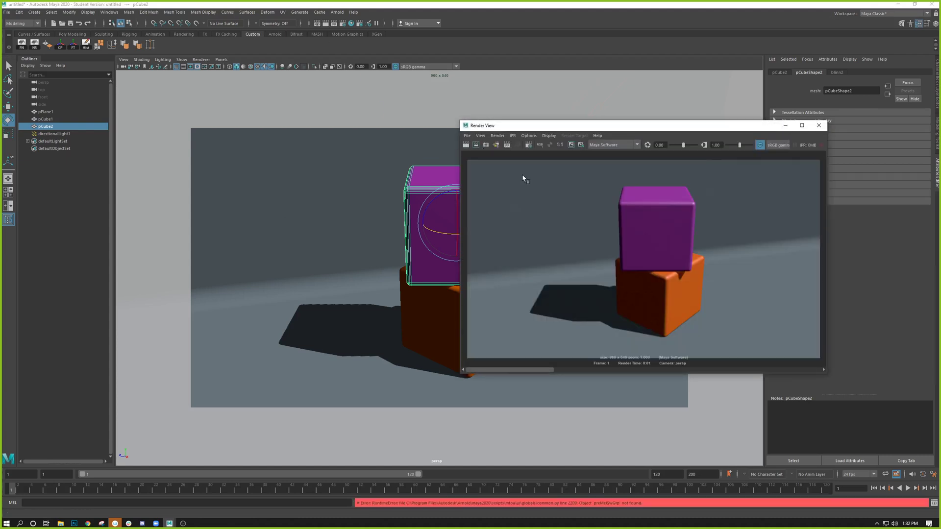
Save the rendered image to the Desktop as a PNG named Render, keeping the Color Managed Image - View Transform embedded mode
left_click(467, 136)
left_click(490, 153)
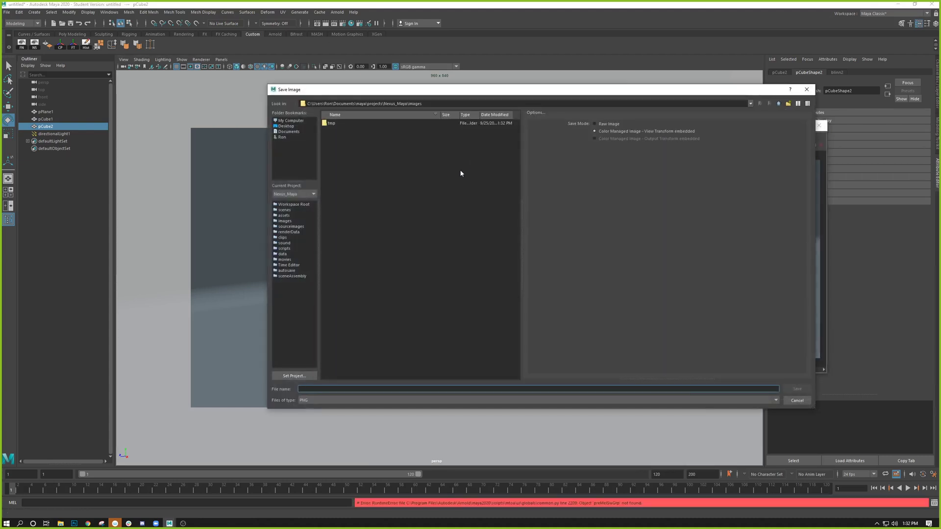
left_click(285, 126)
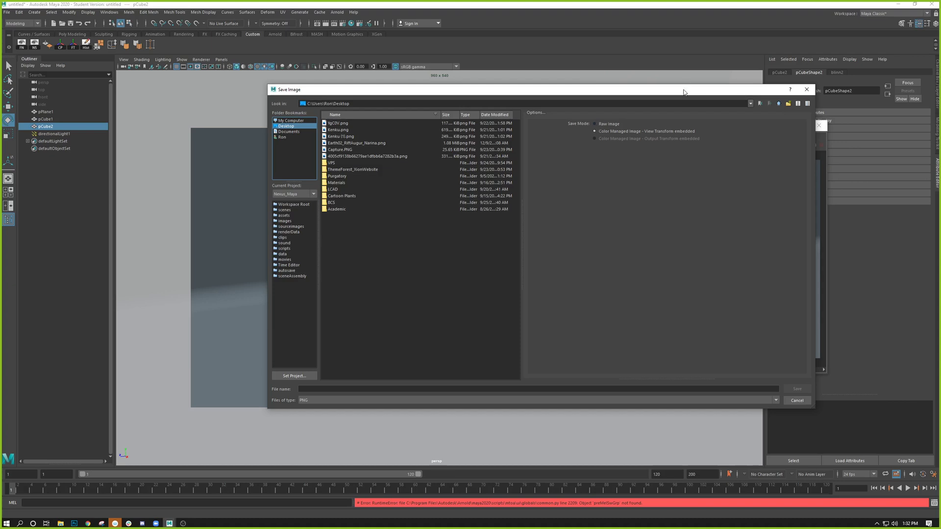
left_click_drag(683, 92, 367, 113)
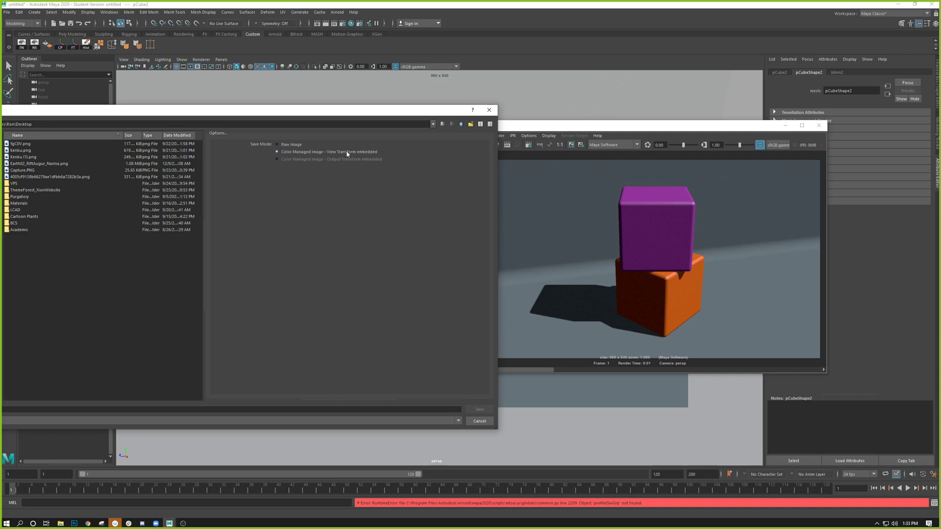
left_click_drag(308, 115, 518, 78)
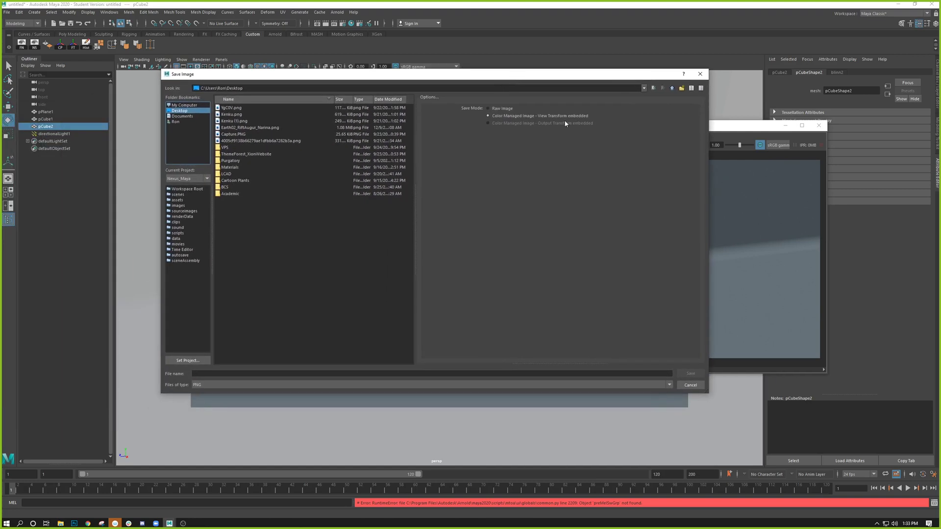
left_click(208, 374)
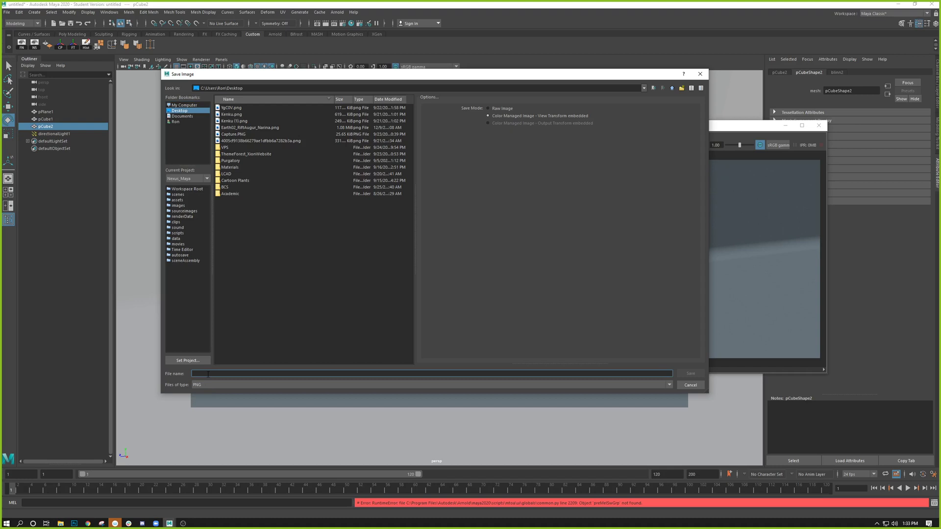
type("Render")
left_click(690, 374)
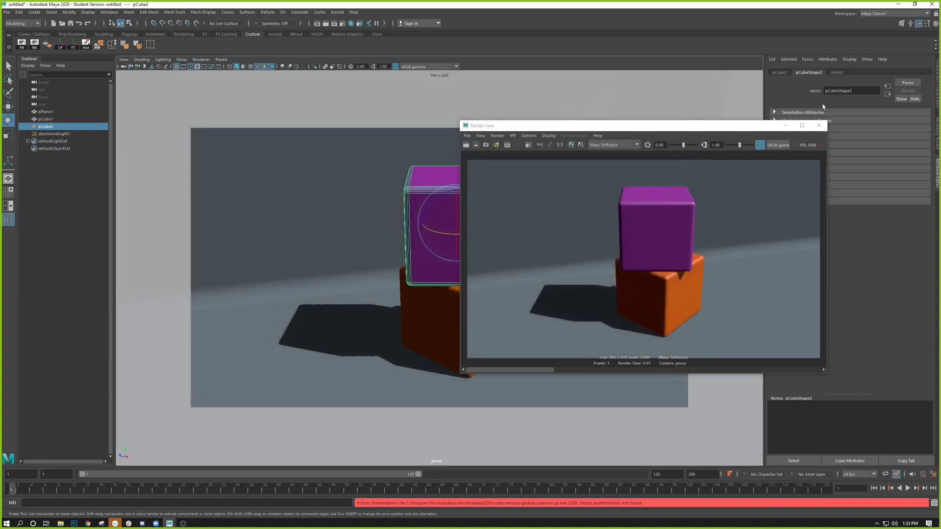
Minimize Maya, open the saved Render image from the desktop in Photos, and enlarge it to inspect the result
left_click(898, 4)
double_click(124, 325)
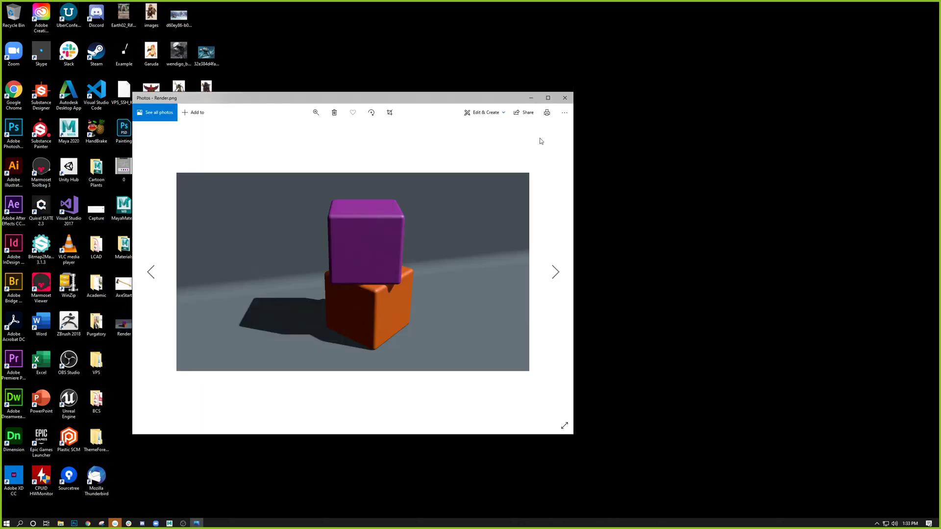
left_click(548, 97)
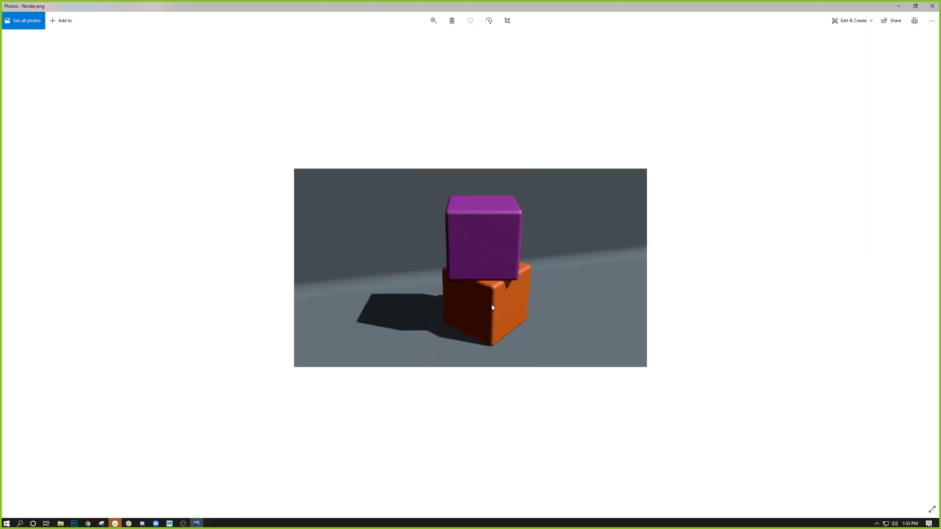
scroll(487, 309, "up", 3)
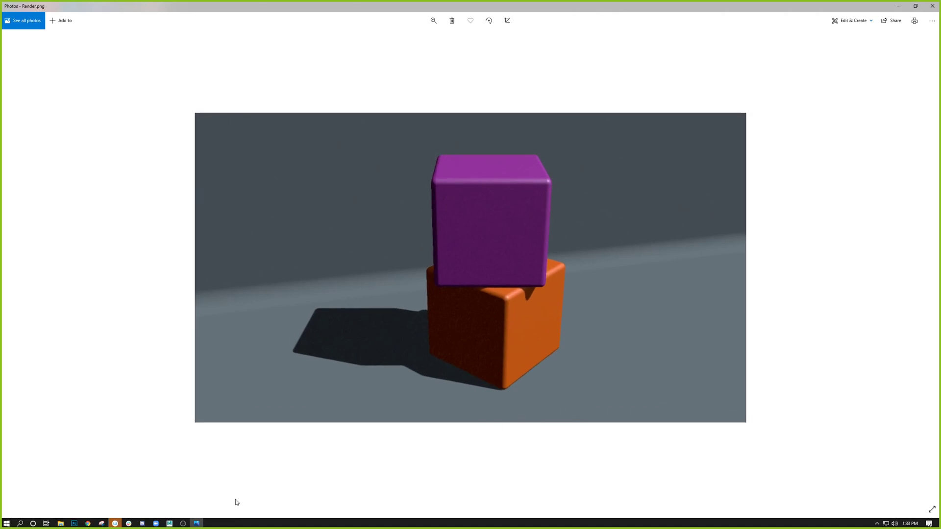
Switch back to the Maya scene and close the Render View
mouse_move(170, 524)
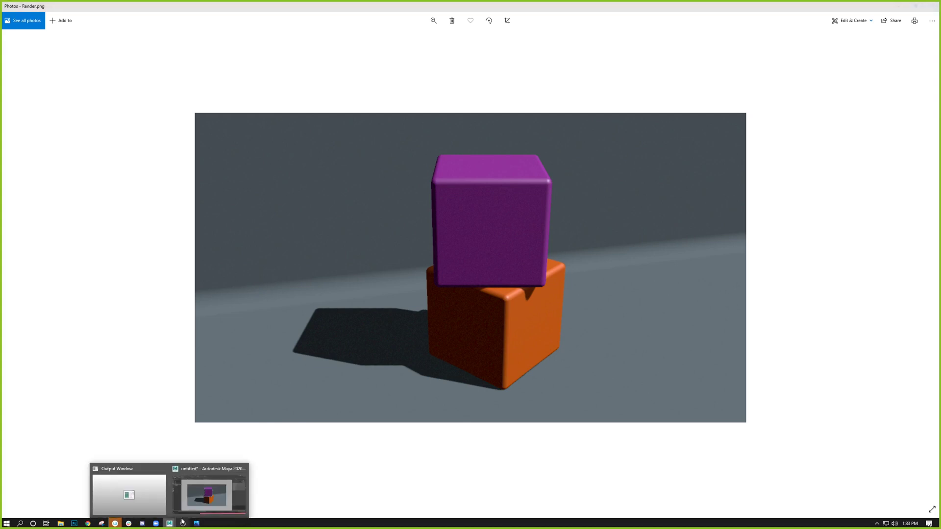
left_click(207, 488)
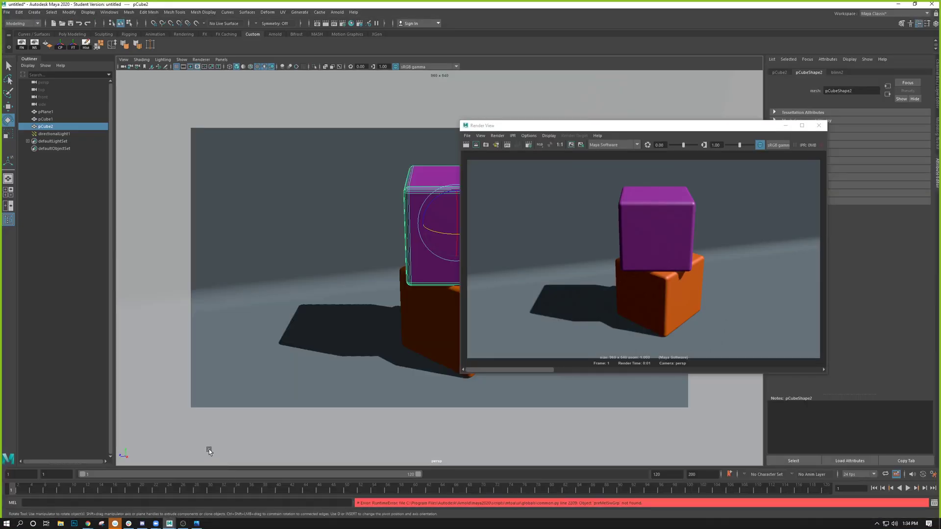
left_click(823, 127)
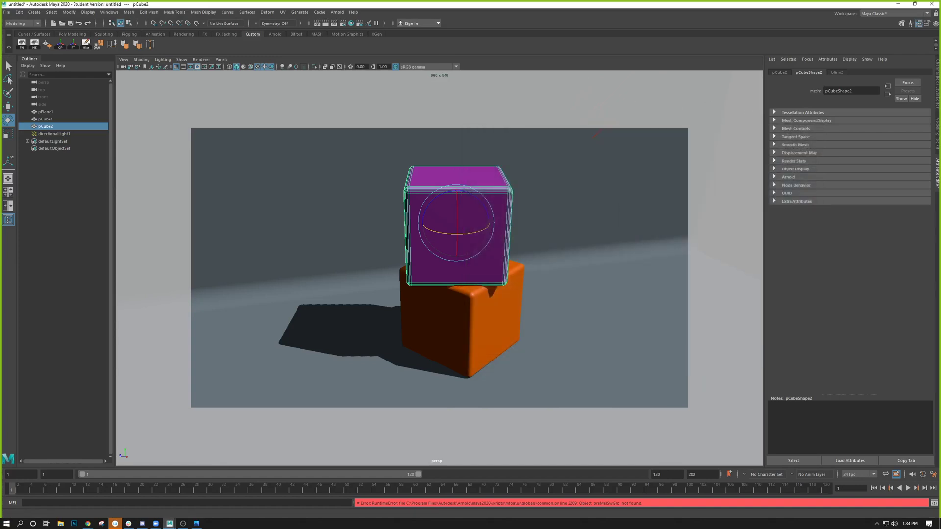